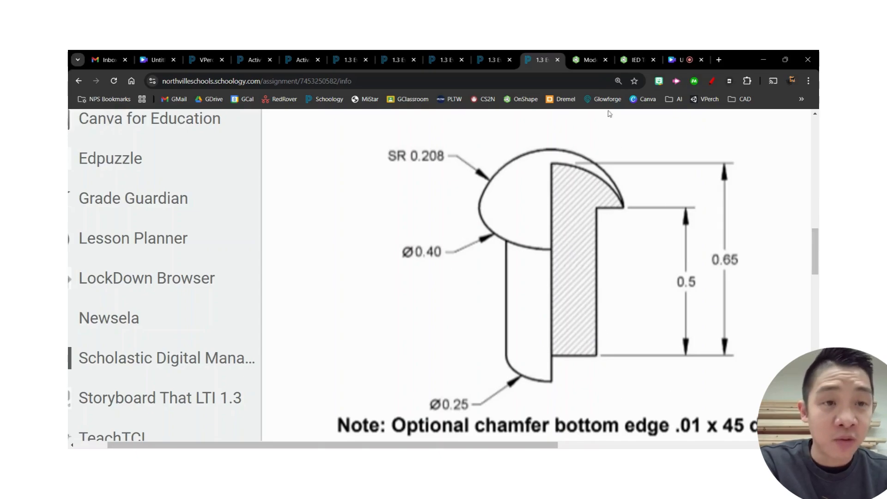
- Switch to the Model Train document in Onshape and start a new sketch on the Right plane
click(590, 60)
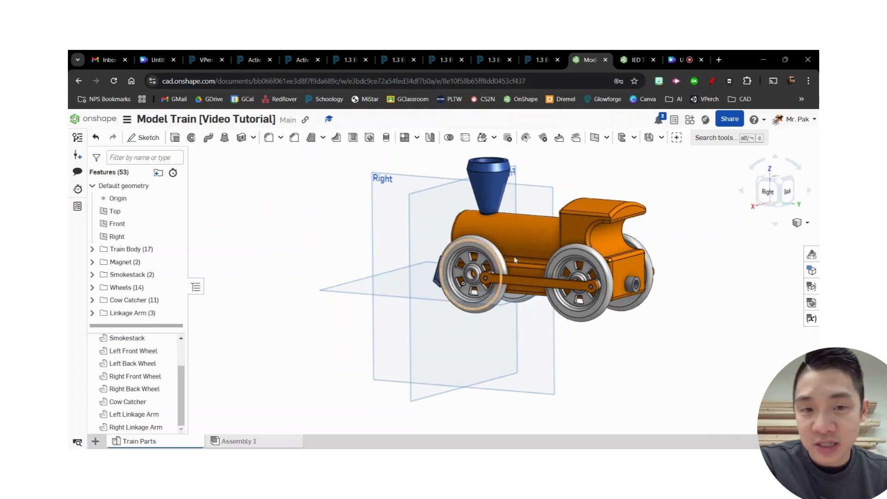
click(778, 201)
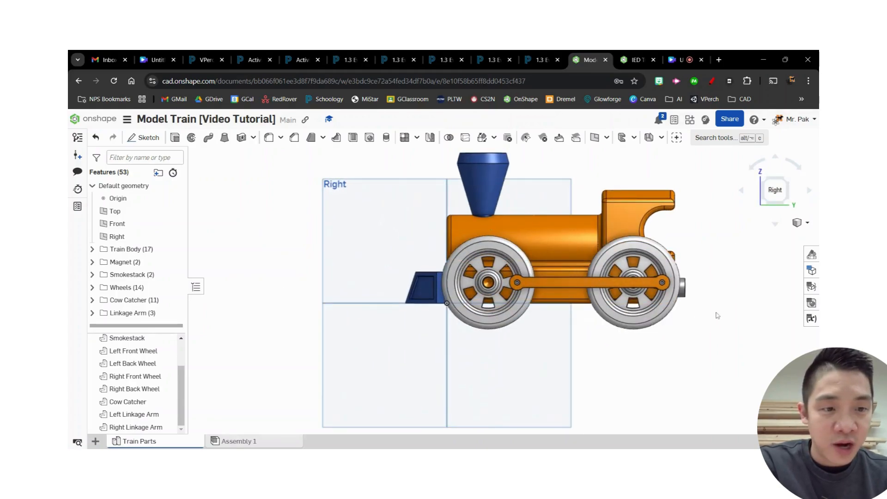
right_drag(716, 314, 711, 340)
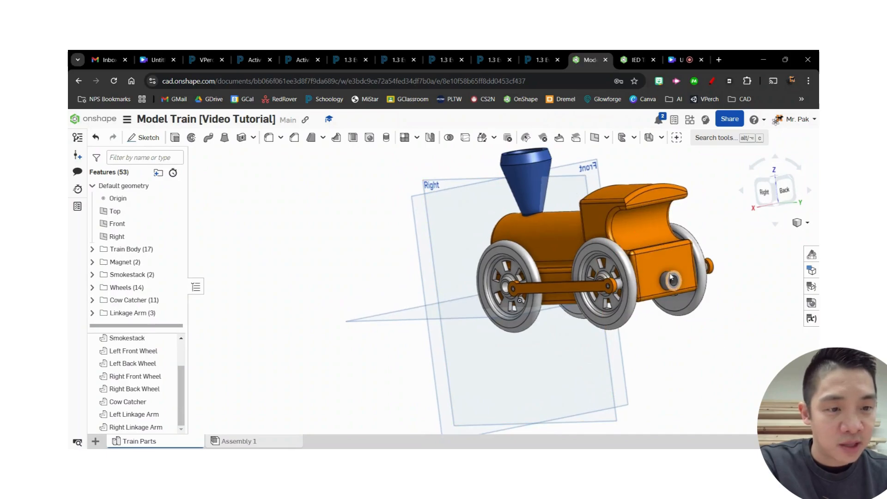
right_drag(703, 339, 720, 337)
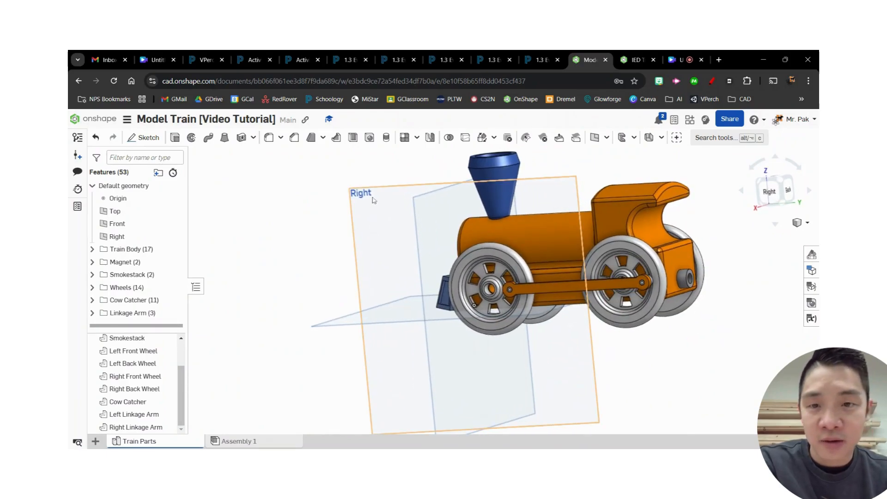
click(144, 138)
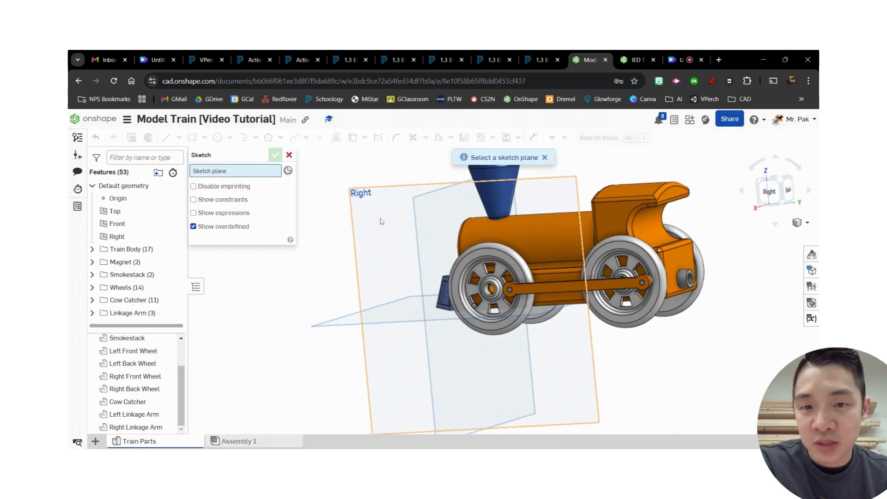
click(382, 220)
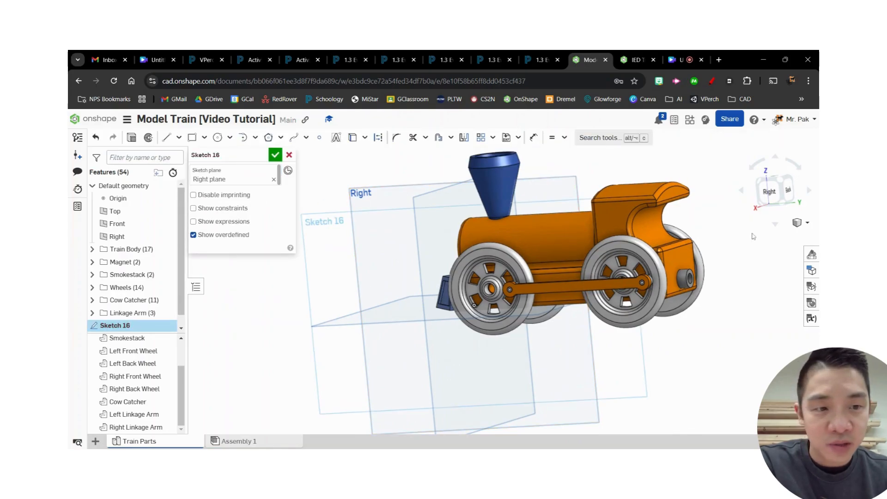
- Project the outer end edge of the magnet at the rear of the train into the Right-plane sketch
click(769, 192)
scroll(720, 293, up, 6)
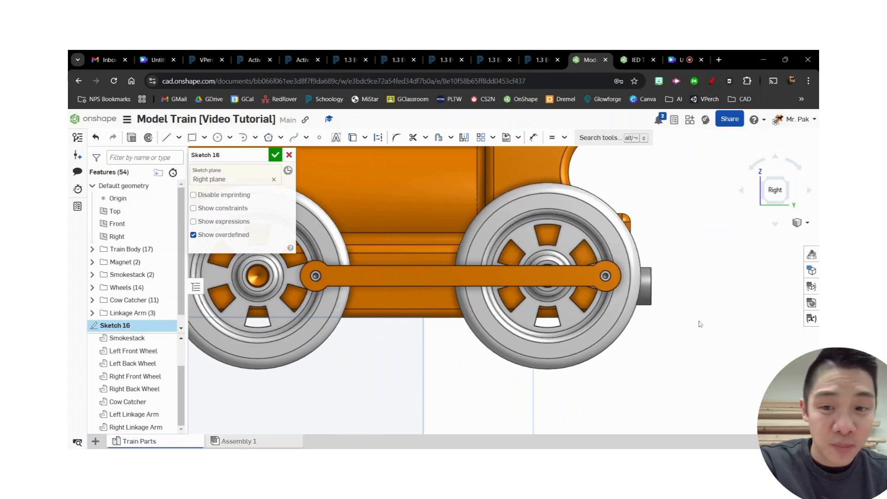
right_drag(691, 351, 649, 359)
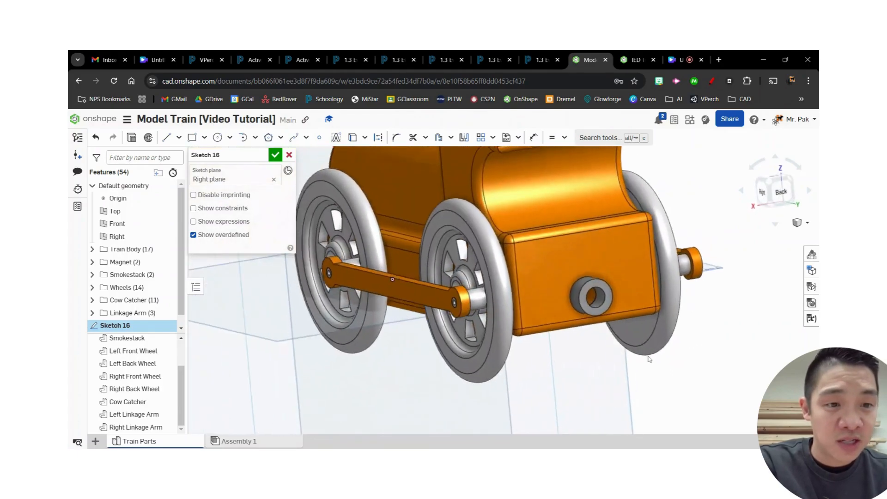
scroll(677, 340, down, 7)
right_drag(631, 274, 719, 333)
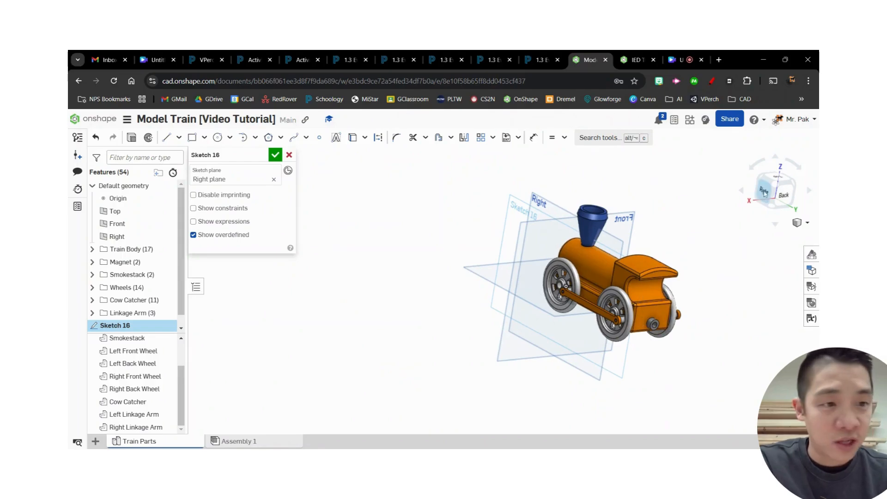
key(n)
scroll(717, 292, up, 10)
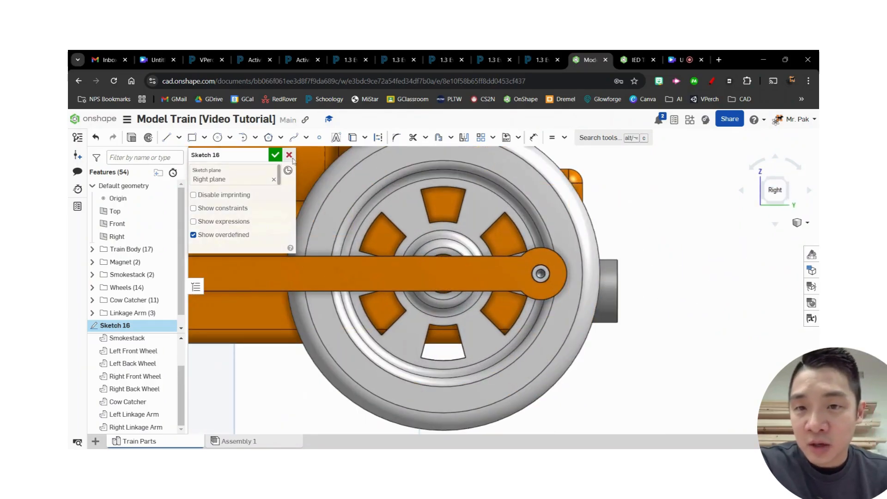
click(353, 138)
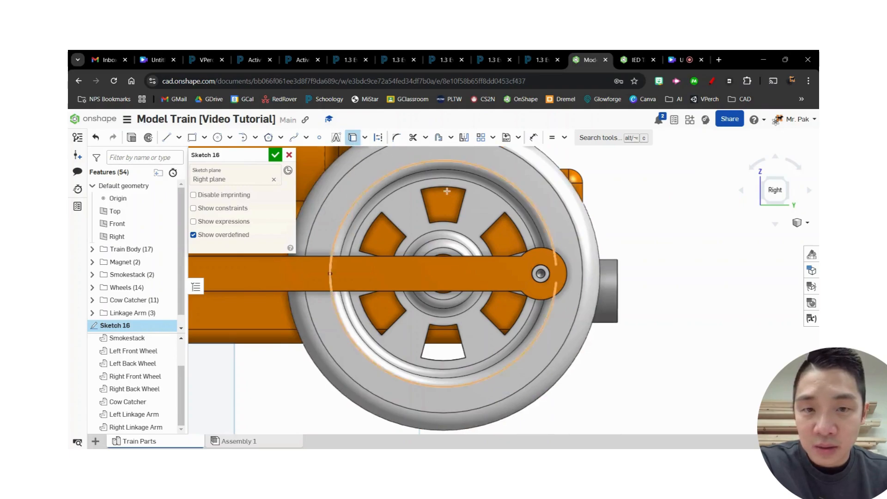
click(618, 279)
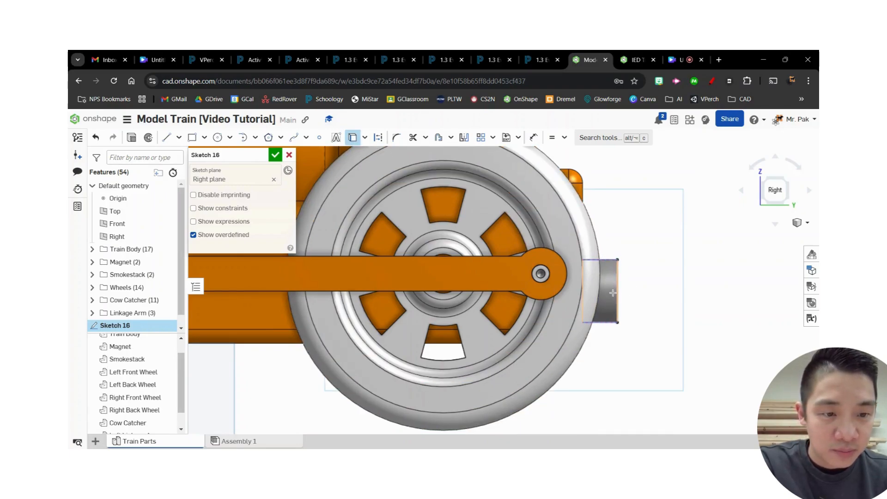
- Place a sketch point at the midpoint of the projected line across the magnet's end face
right_drag(721, 313, 703, 315)
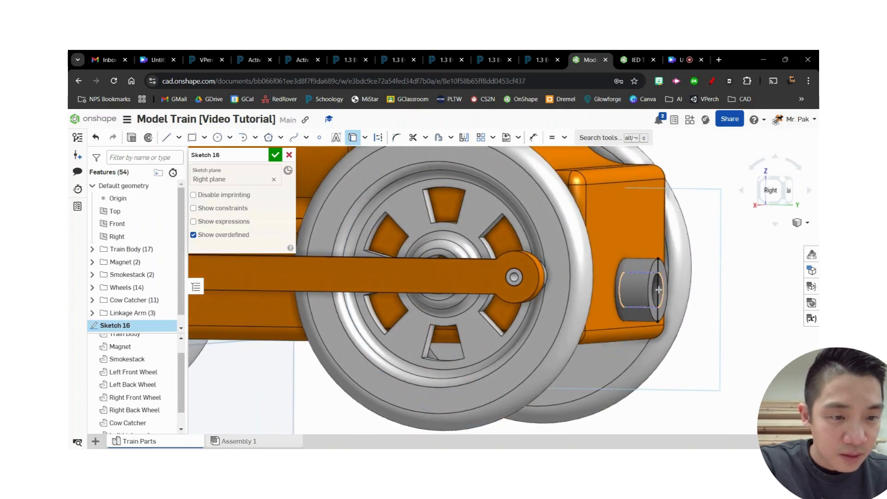
scroll(722, 287, down, 3)
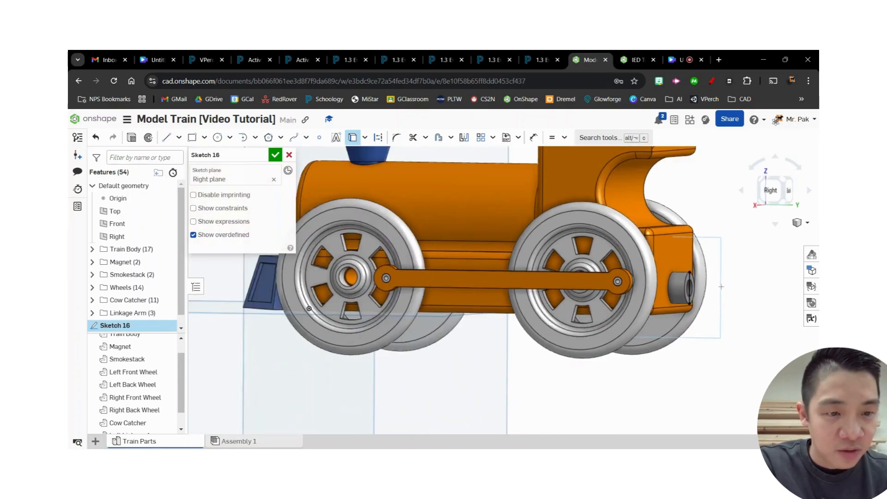
scroll(721, 286, up, 4)
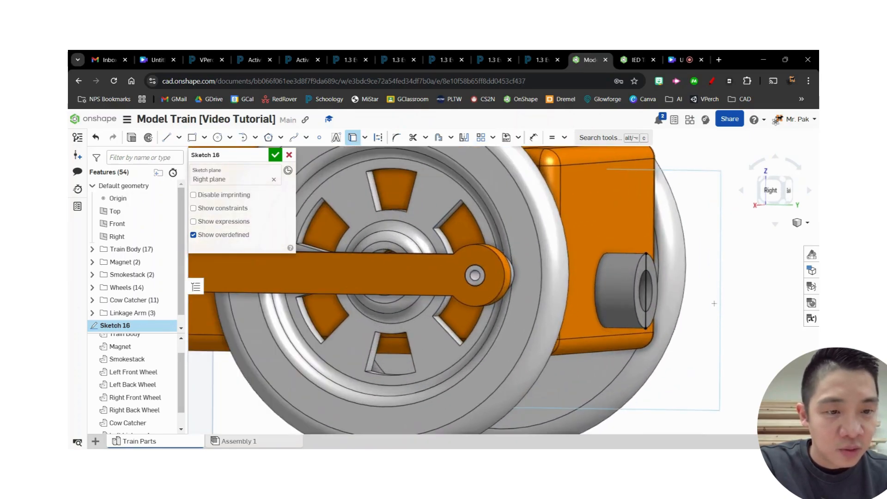
click(320, 137)
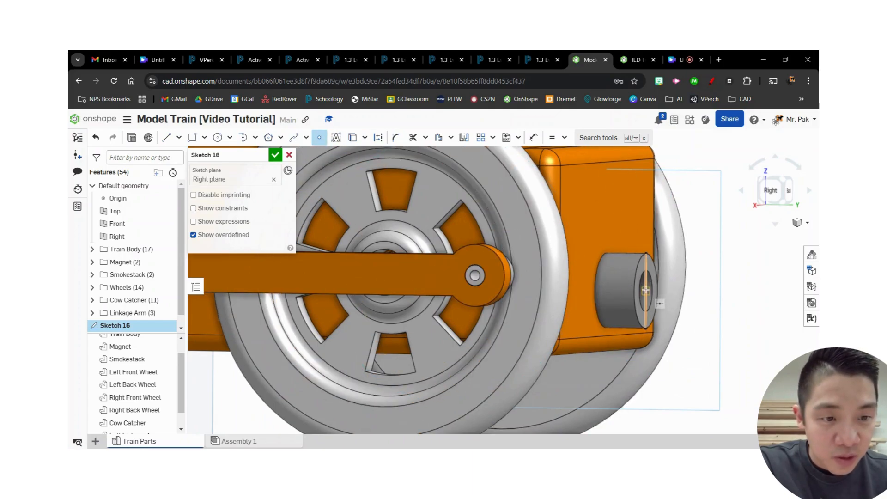
scroll(645, 289, up, 3)
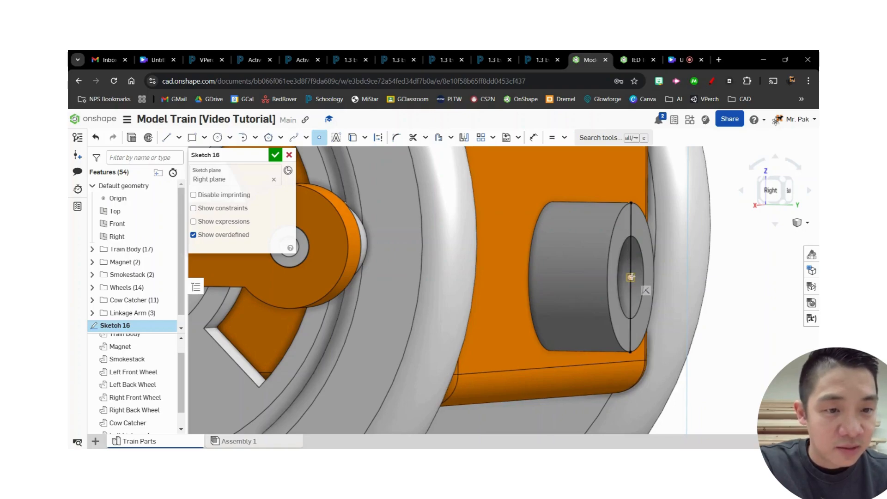
click(632, 279)
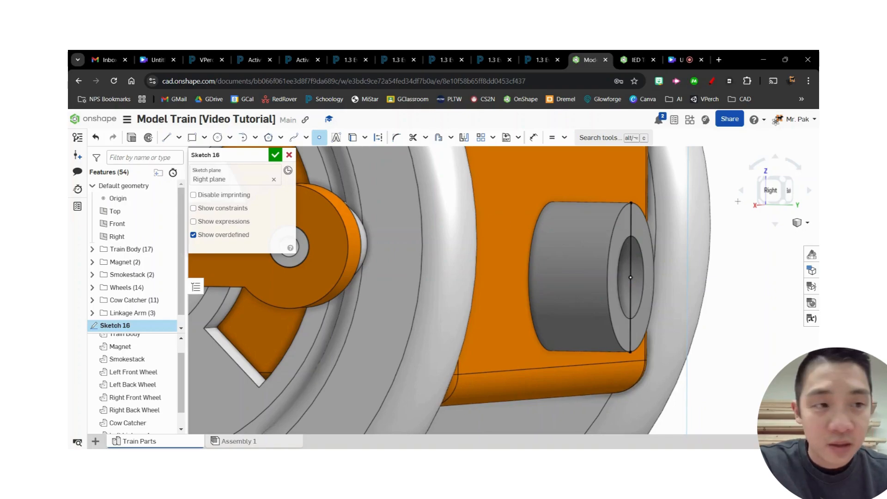
- Check the dimensioned peg drawing on the Schoology assignment page and return to the Onshape sketch
key(n)
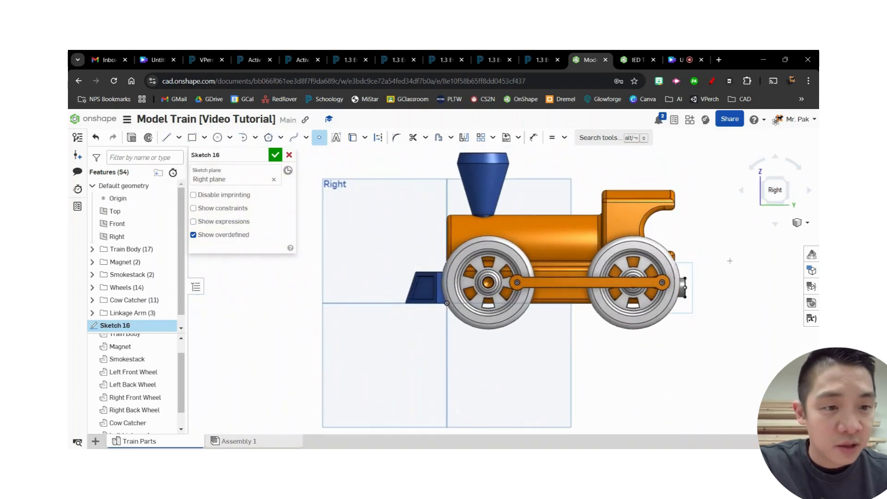
click(542, 62)
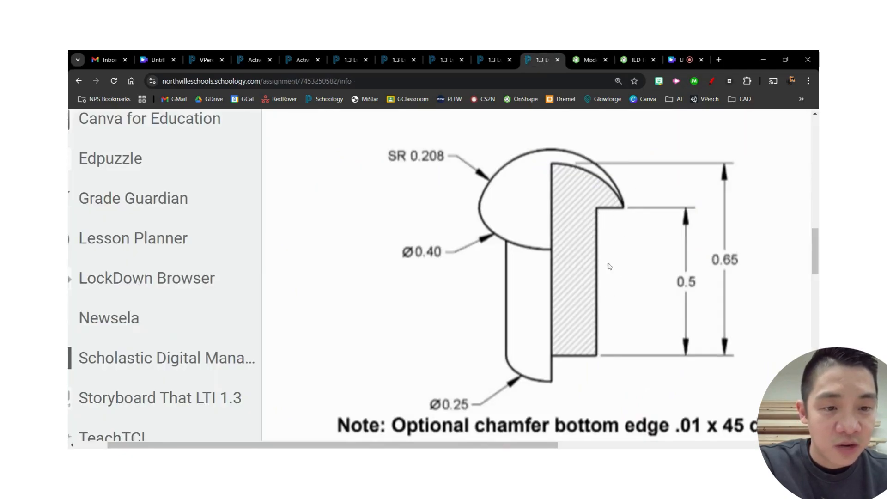
click(589, 60)
- Cut the model with a section view at the Right plane to expose the hole through the rear magnet and body
scroll(654, 305, up, 3)
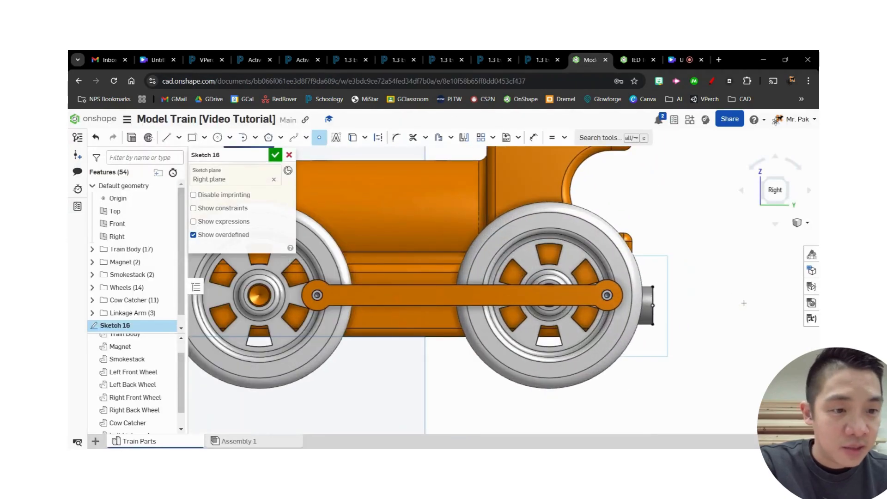
click(802, 223)
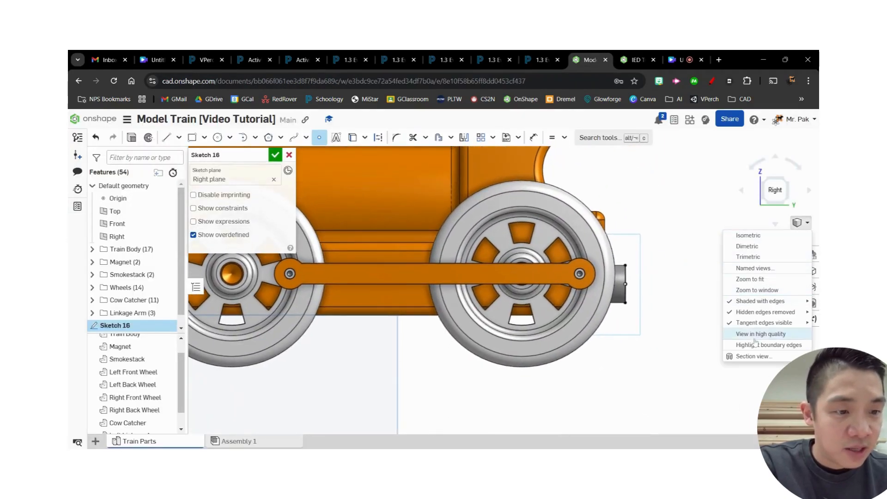
click(755, 361)
scroll(648, 226, down, 4)
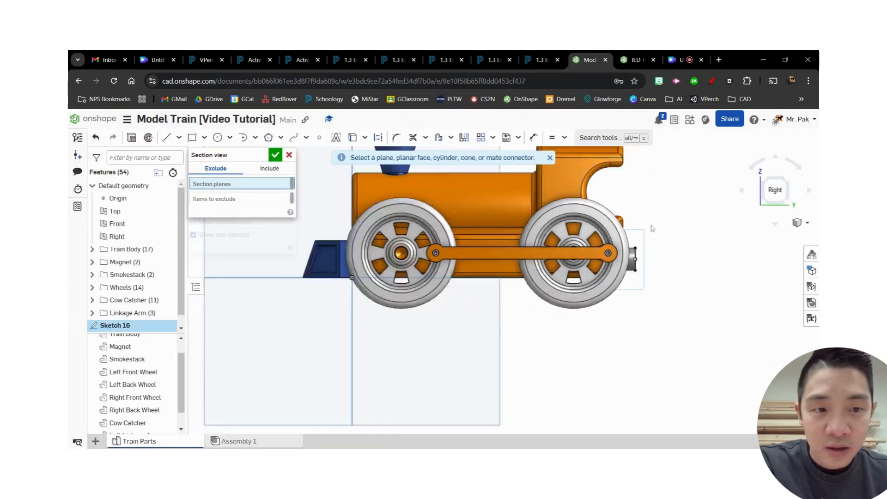
scroll(550, 314, down, 3)
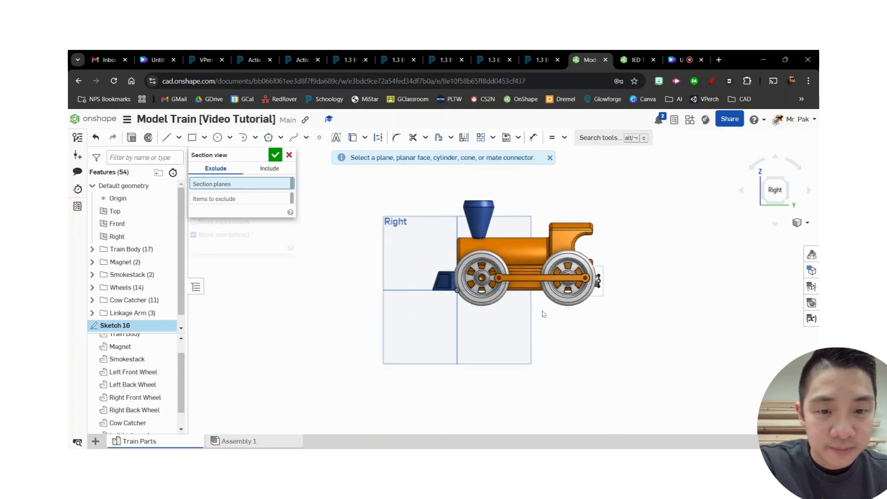
click(530, 337)
scroll(530, 324, up, 5)
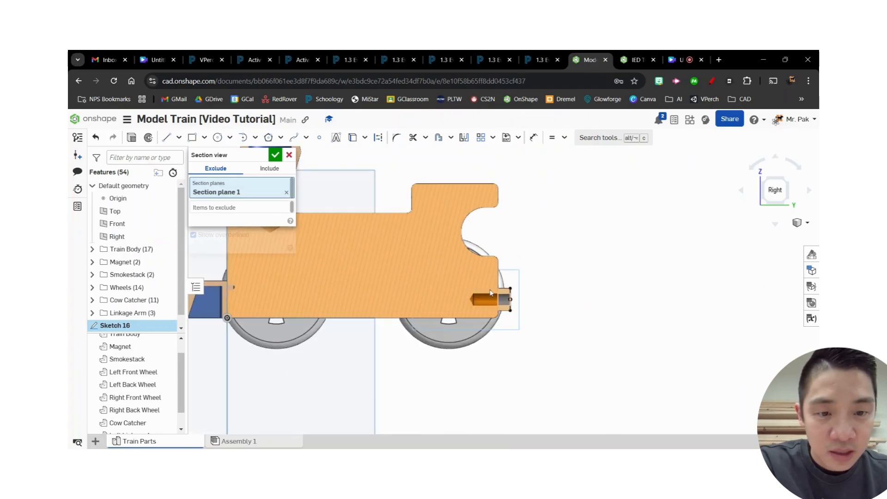
middle_drag(515, 294, 574, 267)
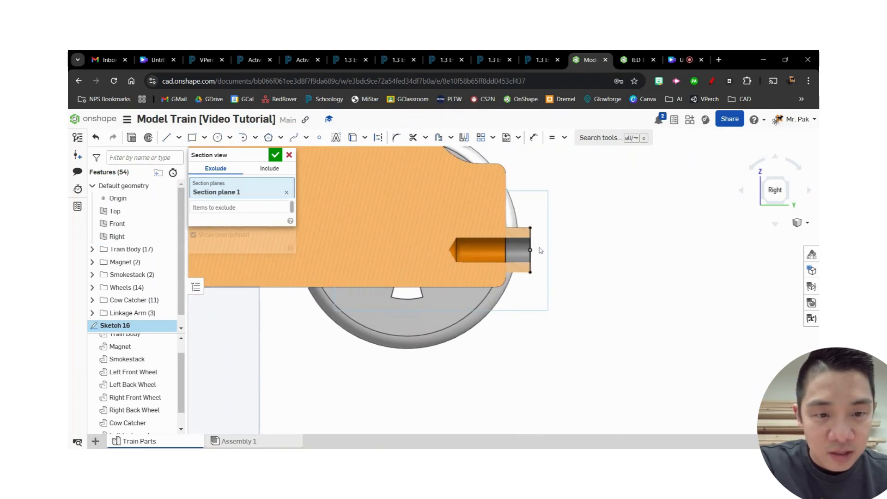
scroll(555, 259, up, 3)
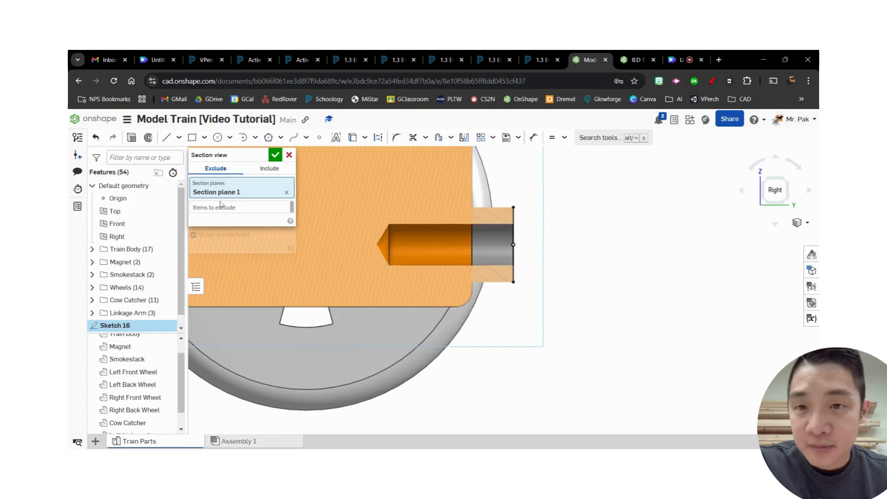
click(167, 137)
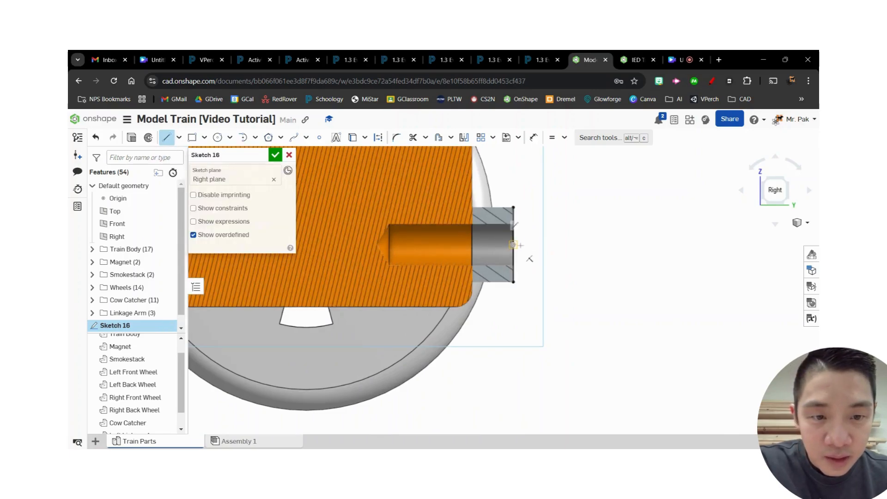
click(513, 244)
click(546, 245)
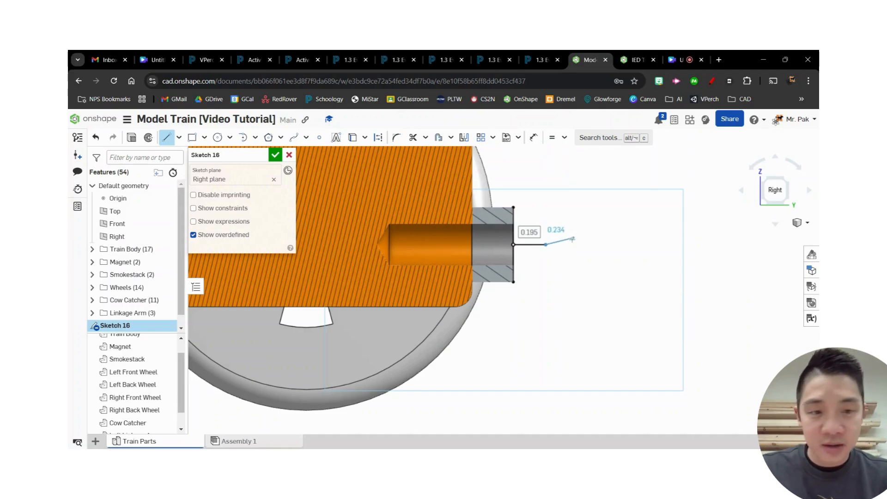
key(Escape)
key(l)
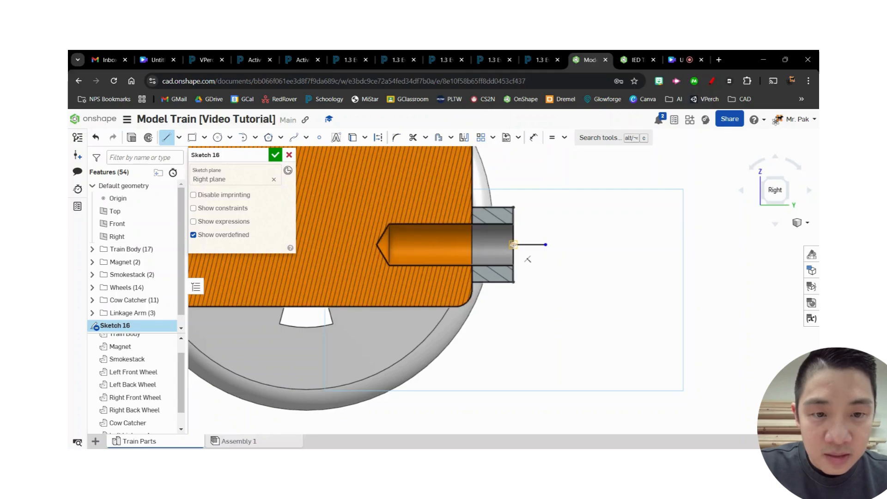
click(513, 245)
key(Escape)
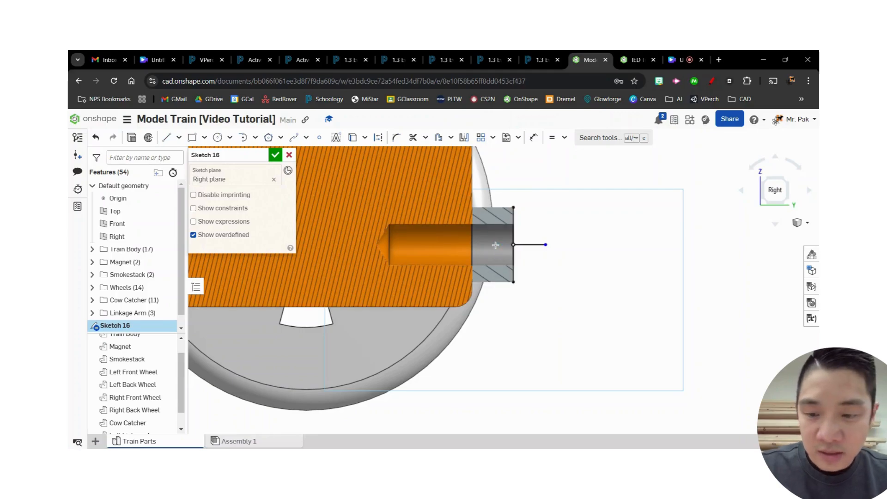
click(524, 245)
key(Delete)
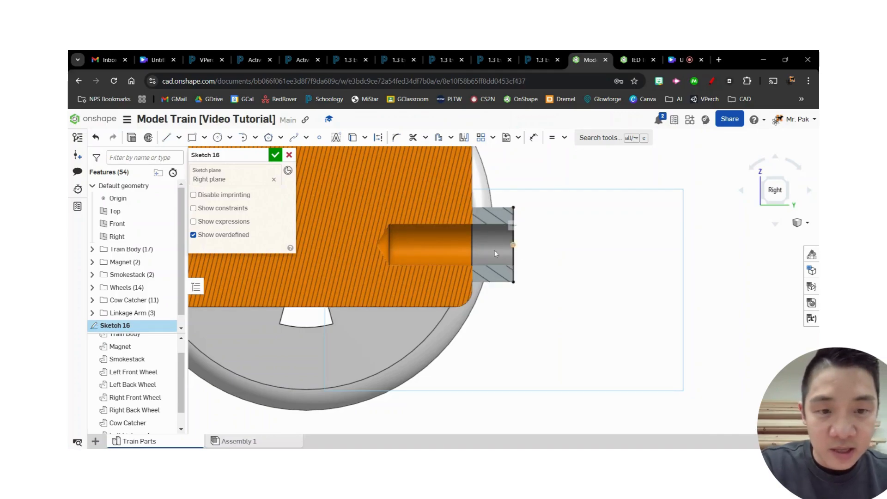
- Sketch a horizontal centre line about 0.709 long from inside the magnet's hole through the end-face midpoint to just outside the magnet
click(166, 138)
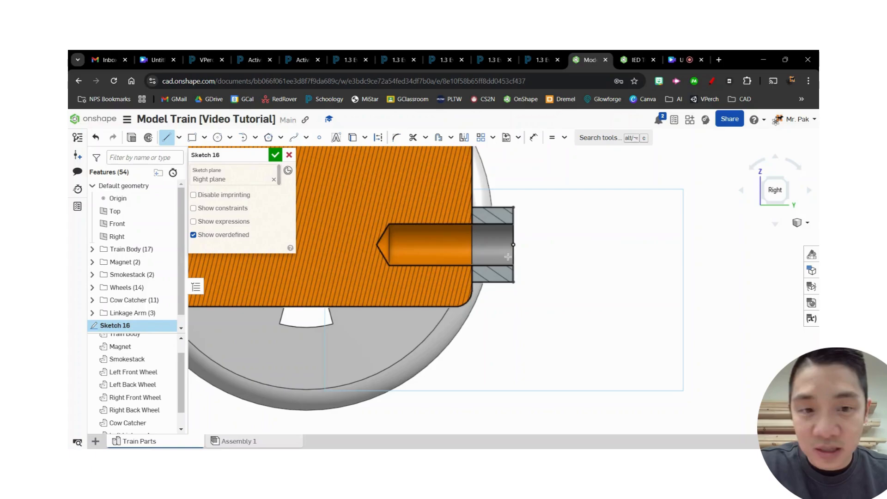
click(512, 244)
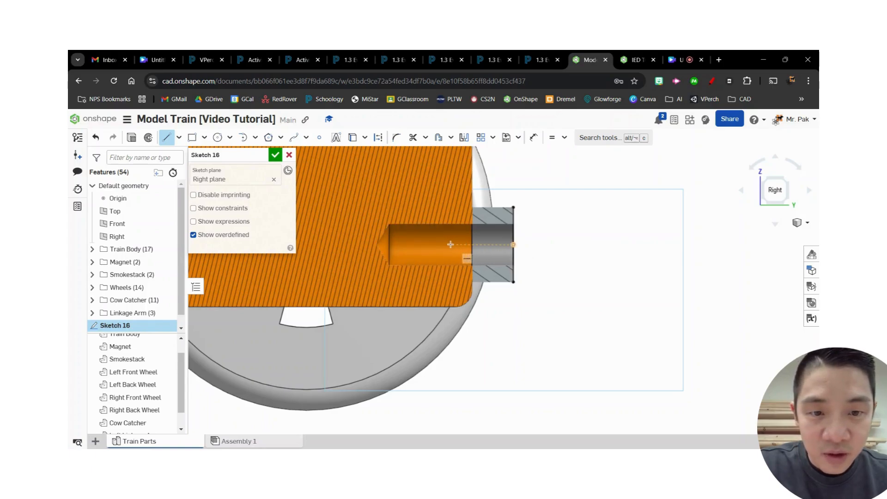
click(425, 243)
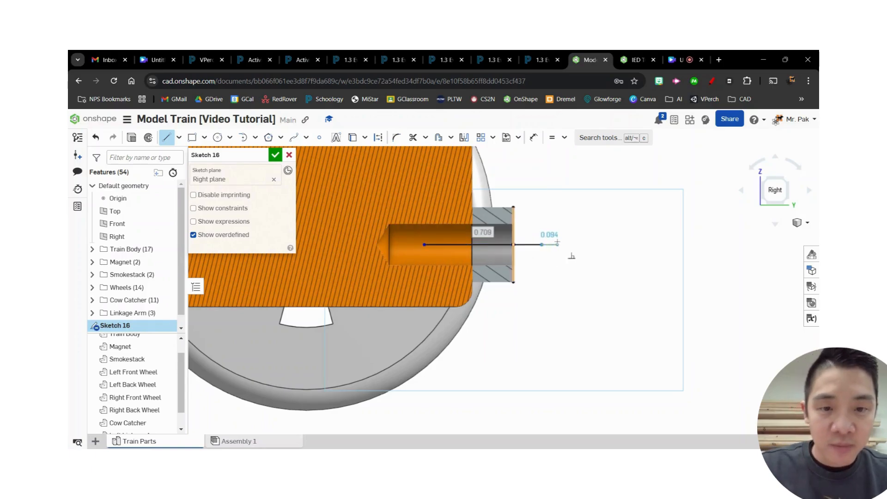
- Sketch connected lines from the centre line's inner end: about 0.11 down, 0.537 across to the magnet's end face, and 0.101 down that face
click(542, 244)
key(Escape)
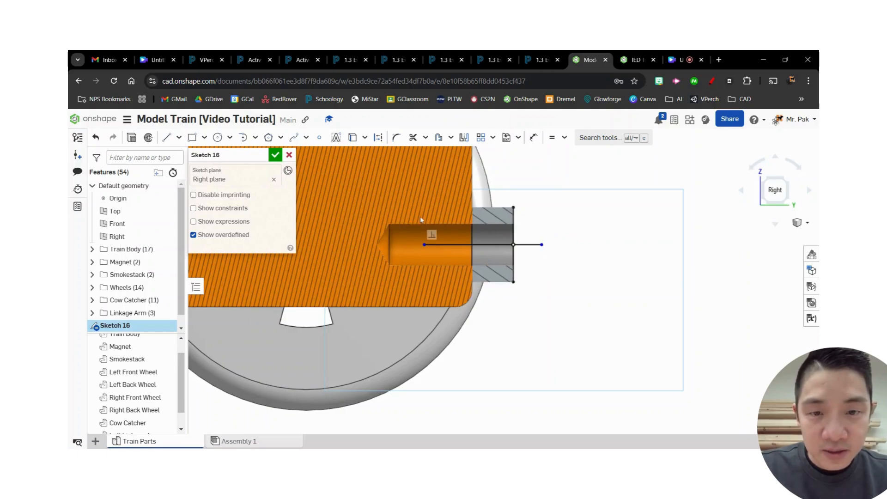
key(l)
click(425, 244)
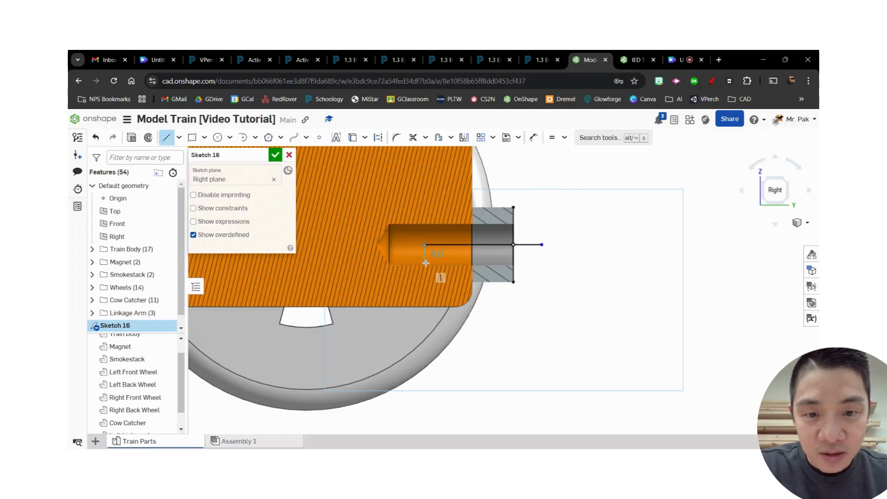
click(425, 263)
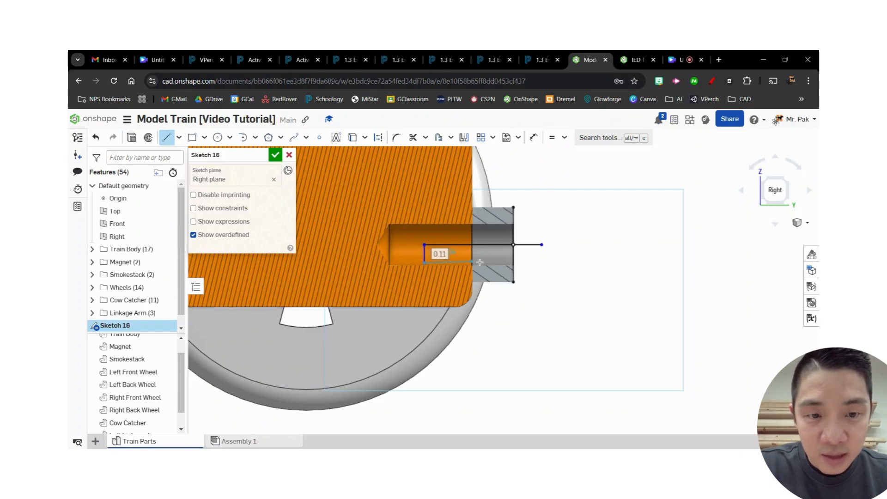
click(514, 262)
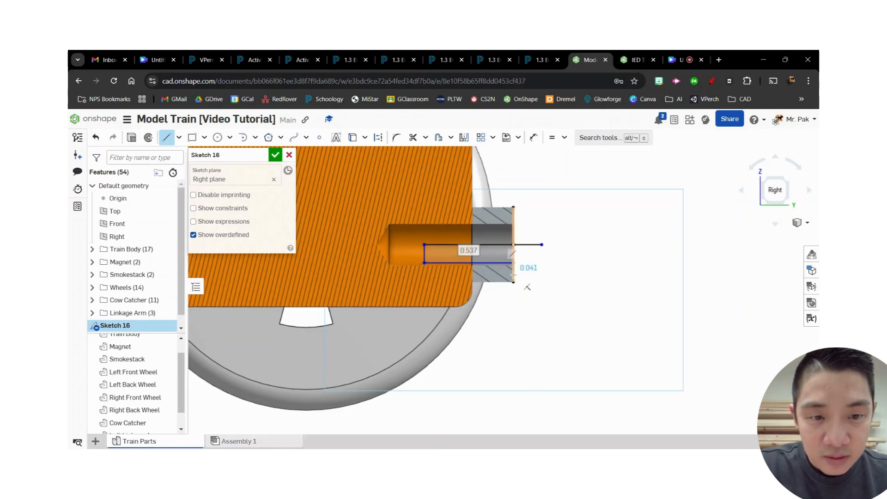
scroll(529, 294, up, 3)
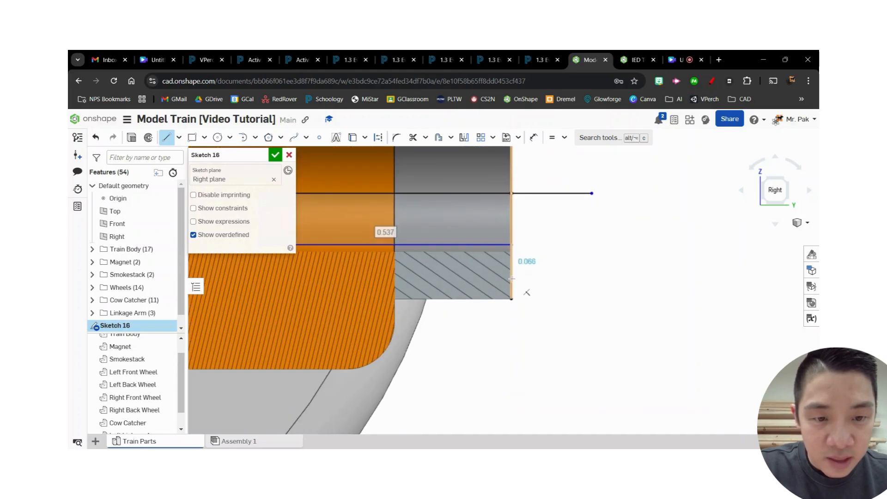
click(511, 292)
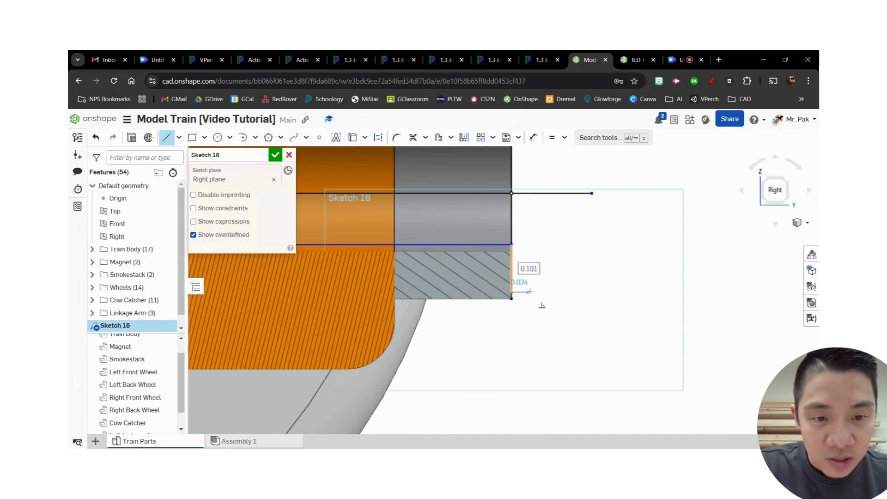
key(Escape)
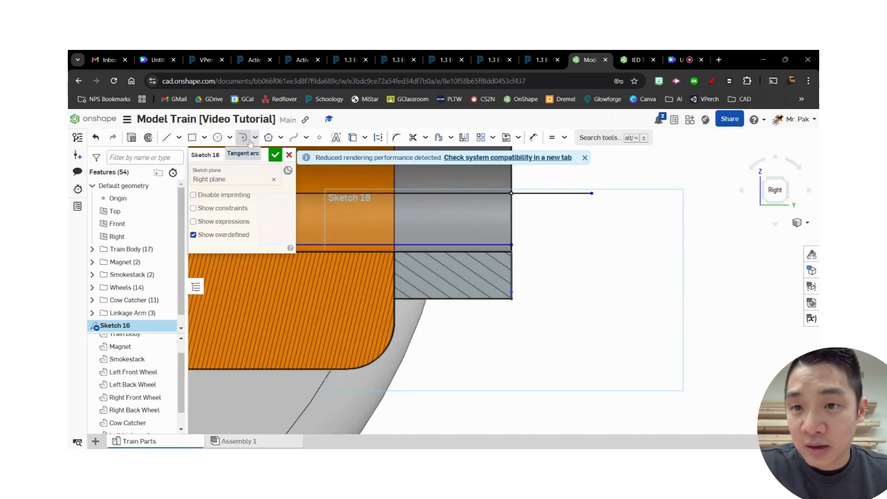
- Draw a three-point arc of about 0.22 radius from the lower end of the face line to the centre line's outer end
click(255, 137)
click(259, 154)
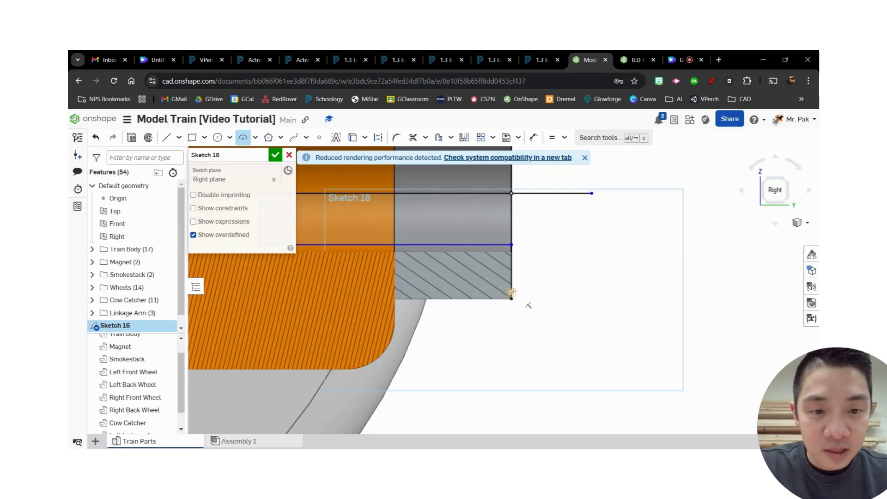
click(512, 293)
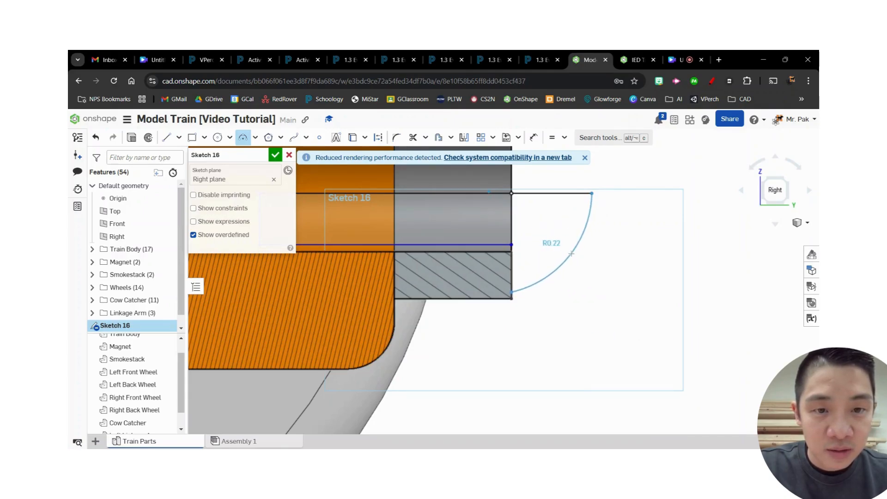
click(572, 254)
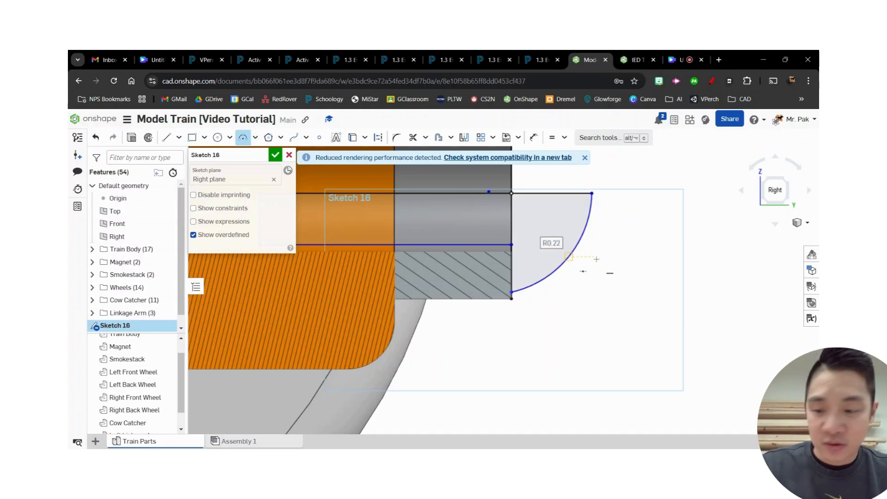
key(Escape)
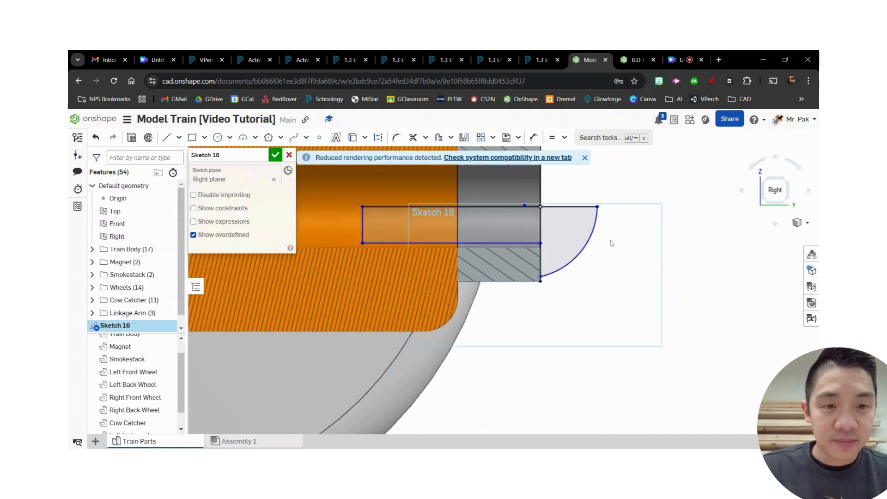
- Check the peg drawing on Schoology and dimension the shank's lower line in the Onshape sketch to 0.5 in long
scroll(649, 243, down, 3)
scroll(647, 242, up, 3)
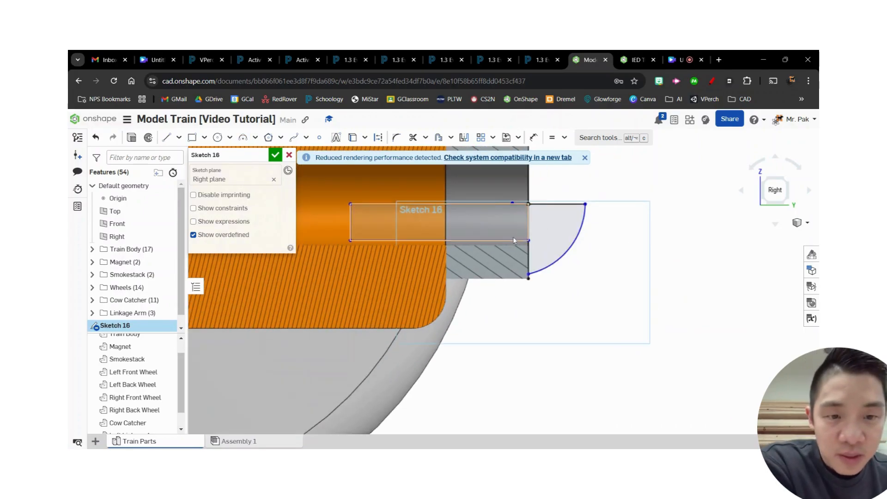
click(540, 60)
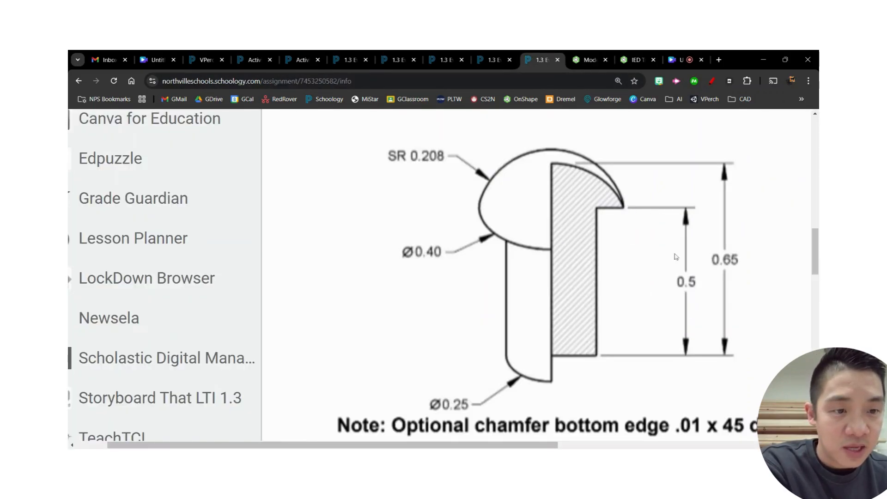
click(586, 60)
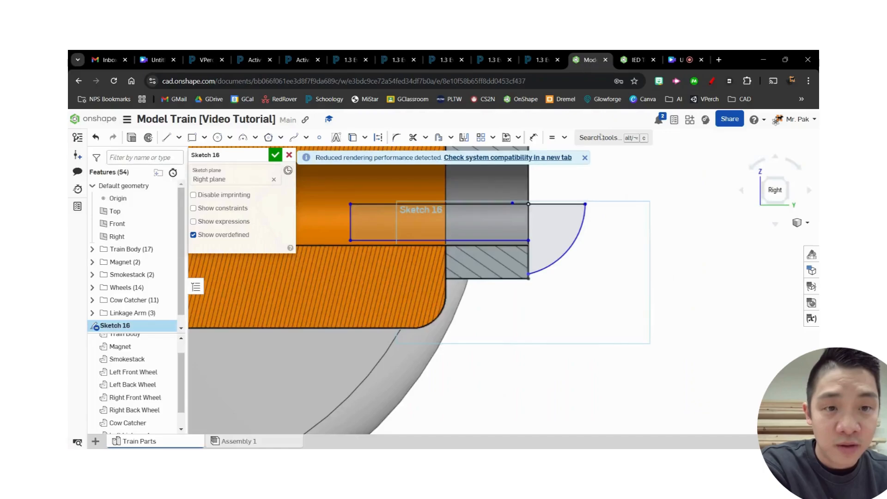
click(529, 240)
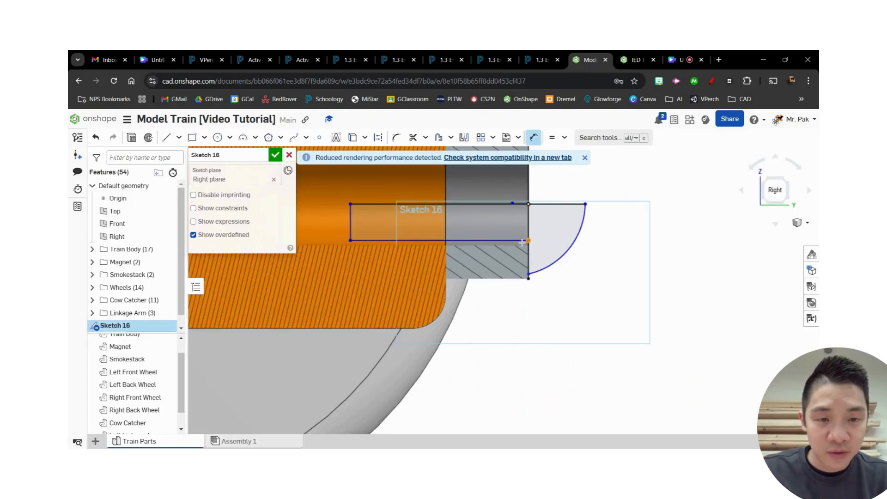
click(351, 241)
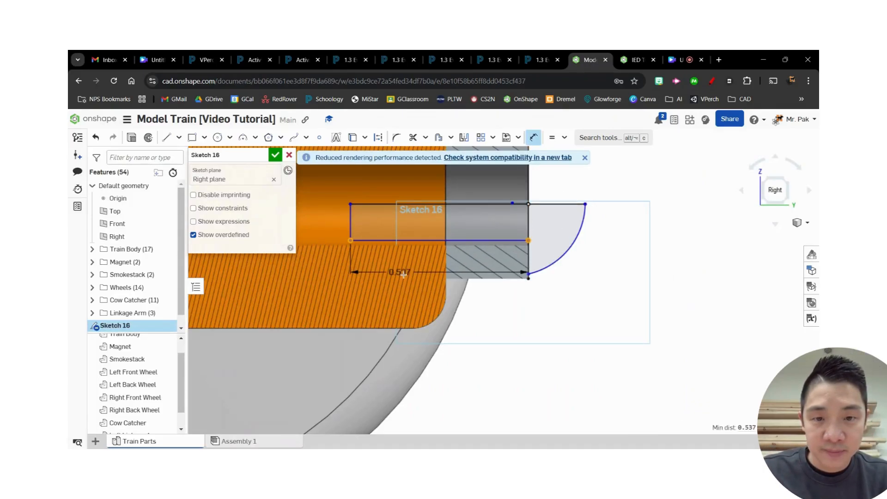
click(442, 280)
text(.5)
key(Return)
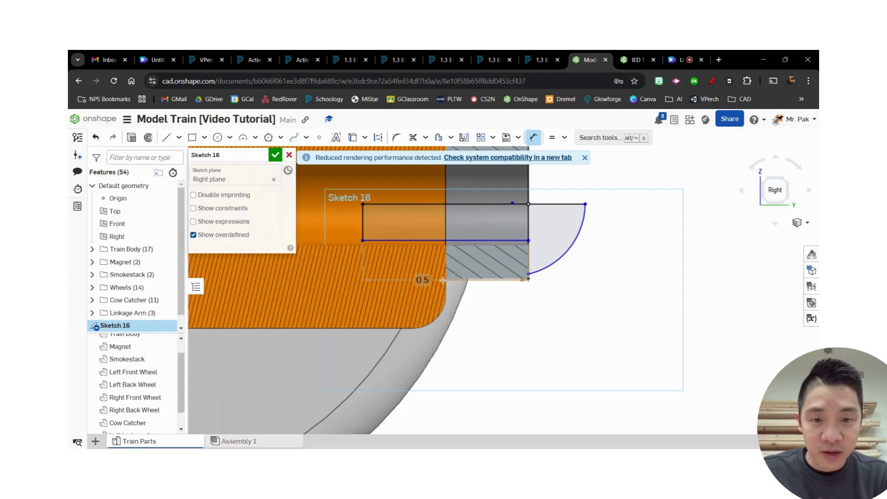
- Check the peg drawing again and set the overall length between the centre line's two ends to 0.65 in
click(541, 60)
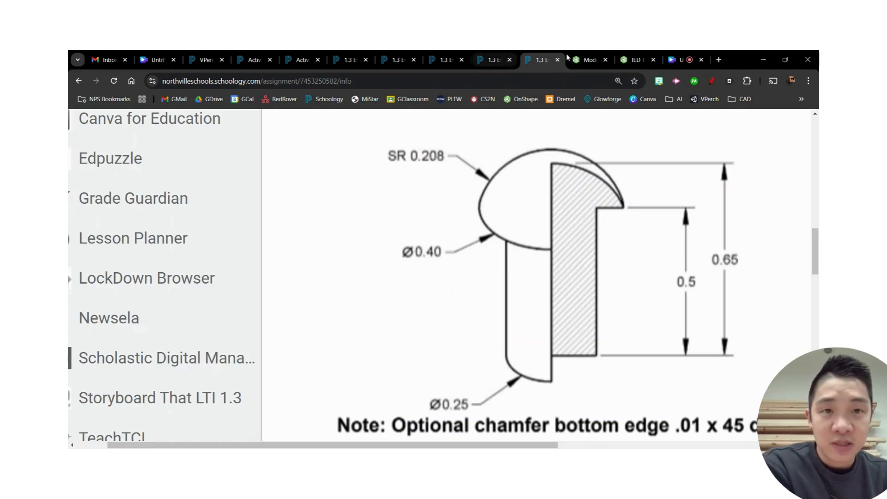
click(585, 65)
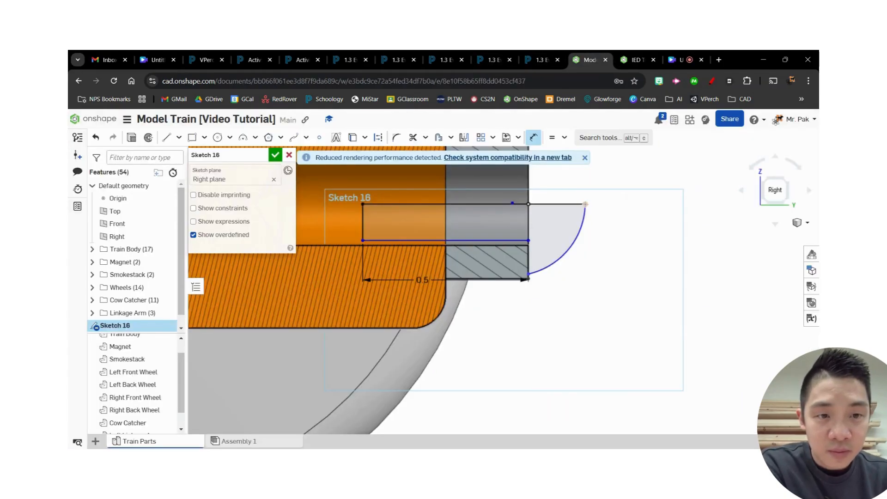
click(585, 204)
click(364, 204)
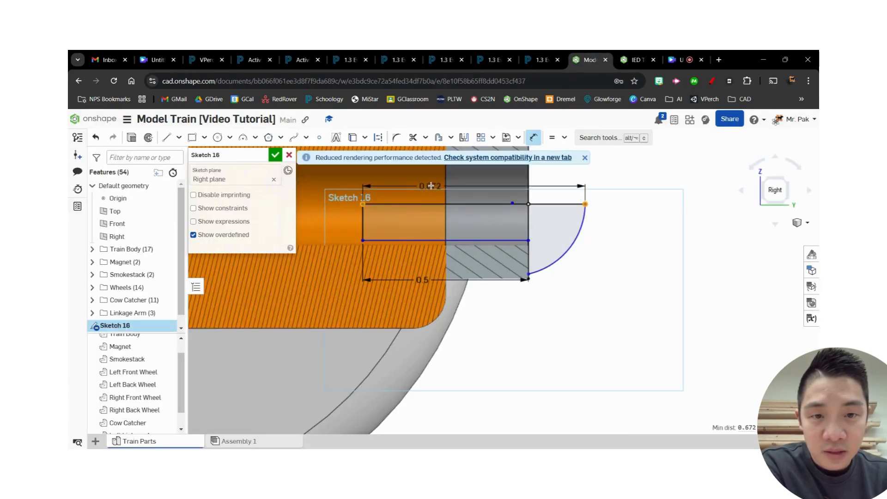
click(538, 176)
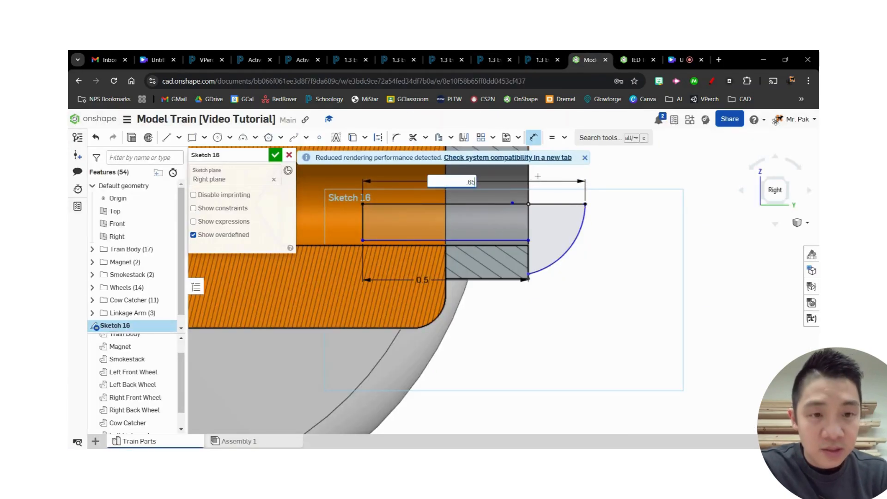
text(.65)
key(Return)
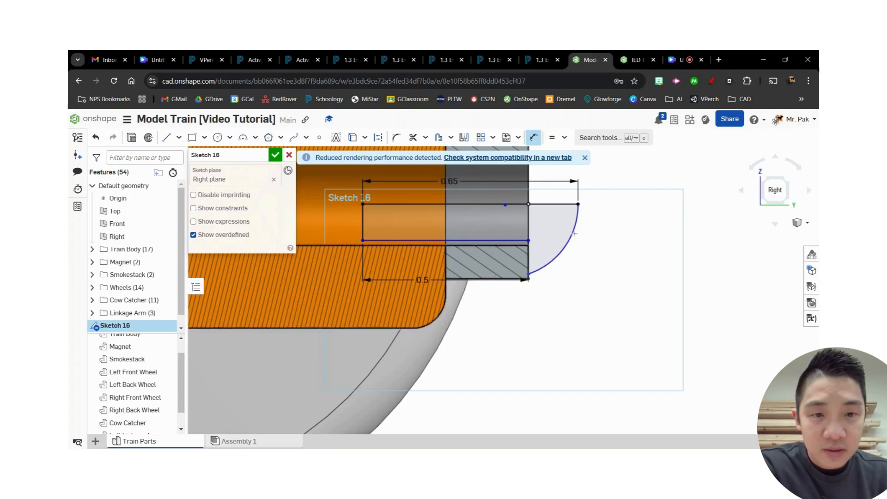
click(547, 61)
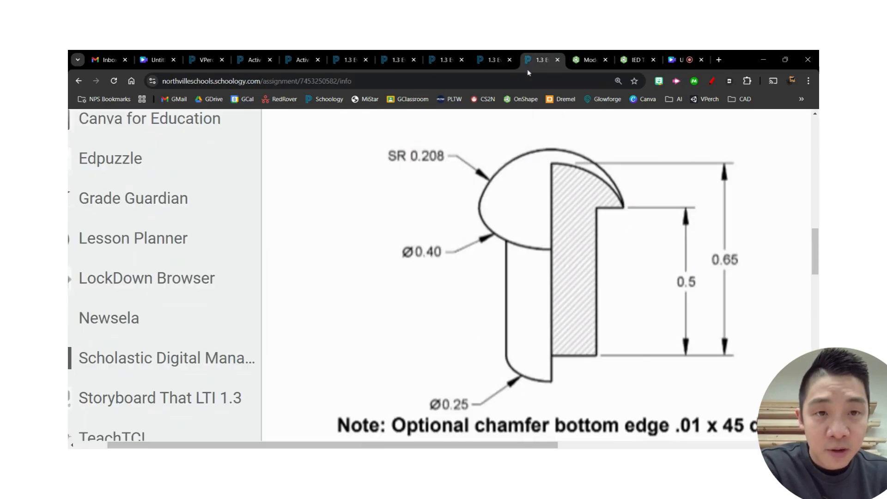
click(590, 60)
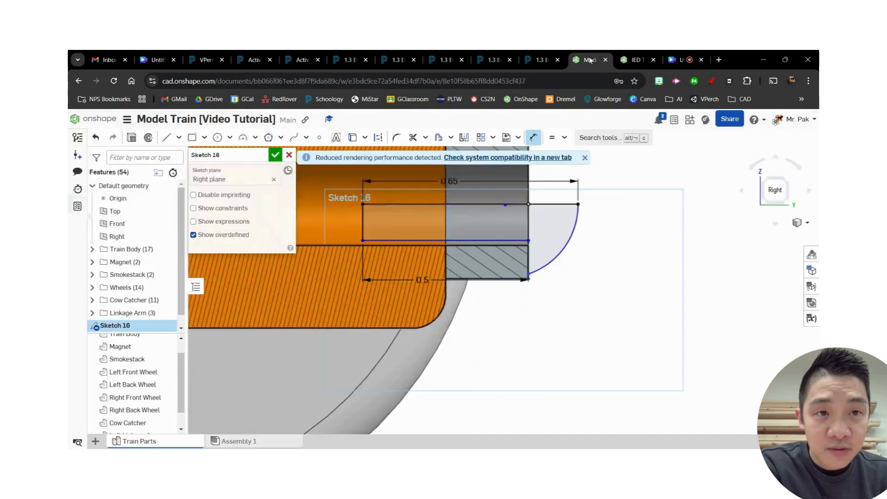
click(393, 239)
click(398, 203)
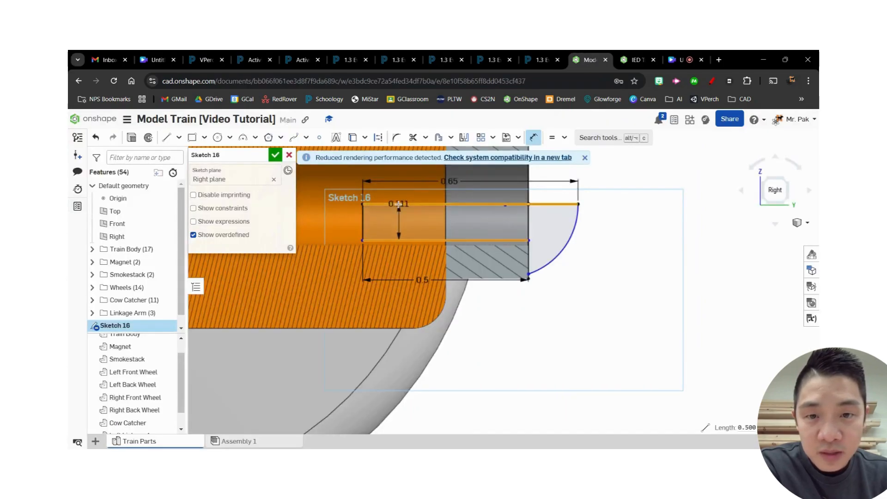
mouse_move(396, 216)
mouse_down()
mouse_move(416, 223)
mouse_move(397, 224)
mouse_move(400, 230)
mouse_up()
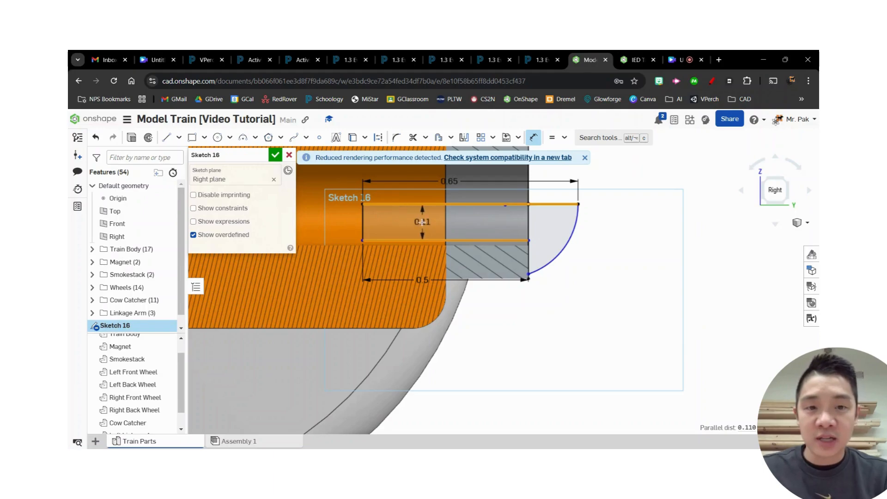
key(Escape)
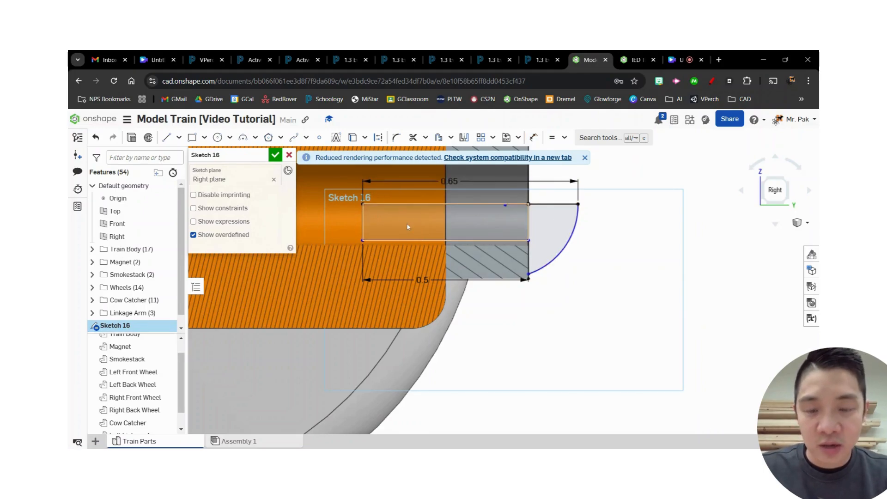
- Dimension the distance between the shank's lower line and the centre line as .25/2, taking the shank diameter from the Schoology drawing
key(d)
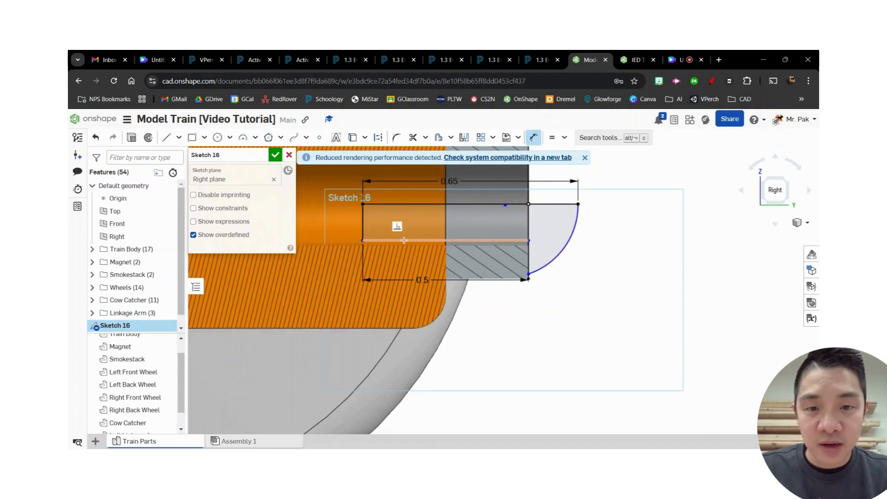
click(403, 240)
click(418, 202)
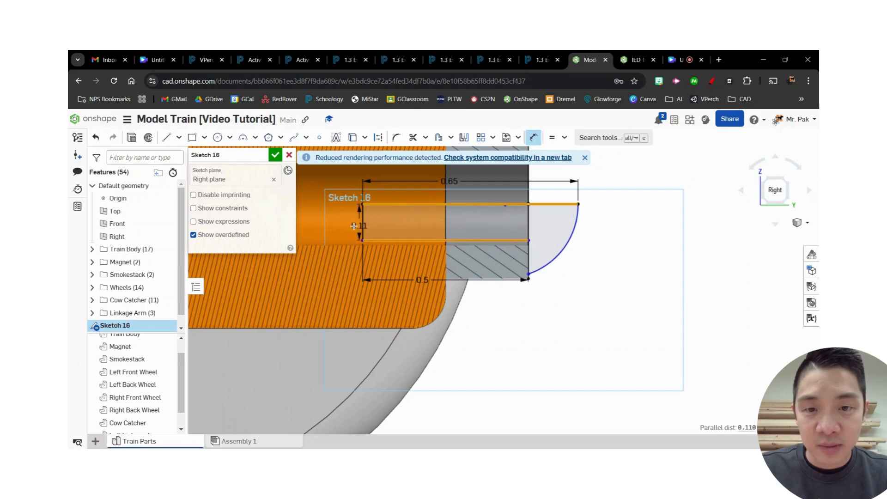
click(343, 224)
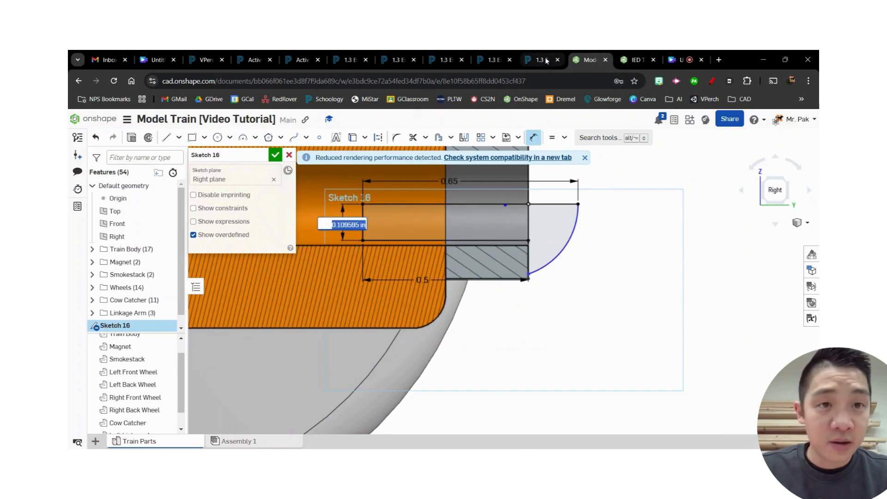
click(543, 60)
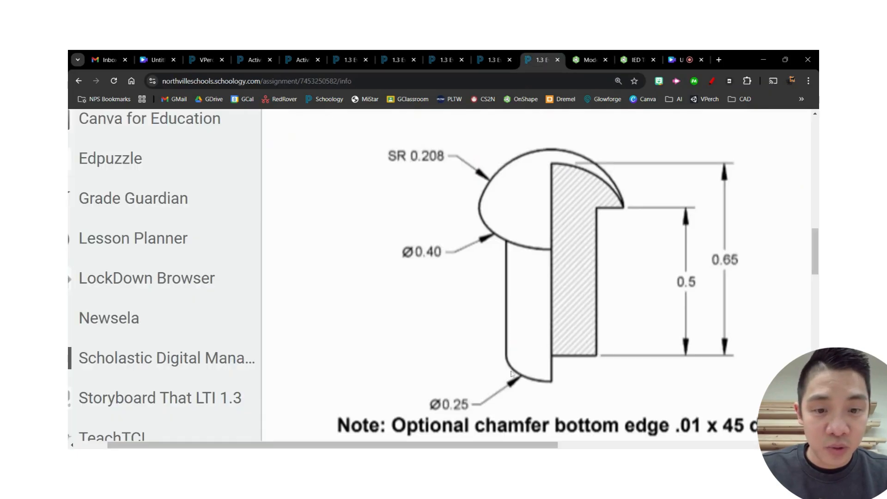
click(589, 60)
text(.25)
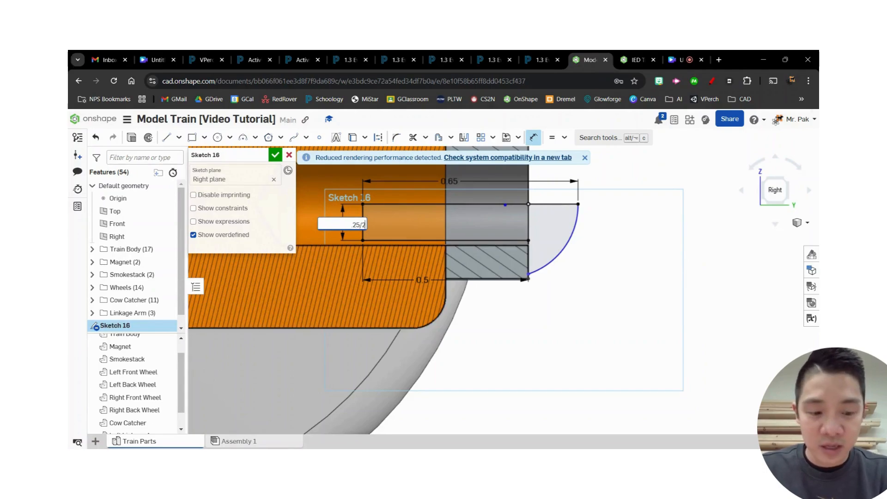
key(Return)
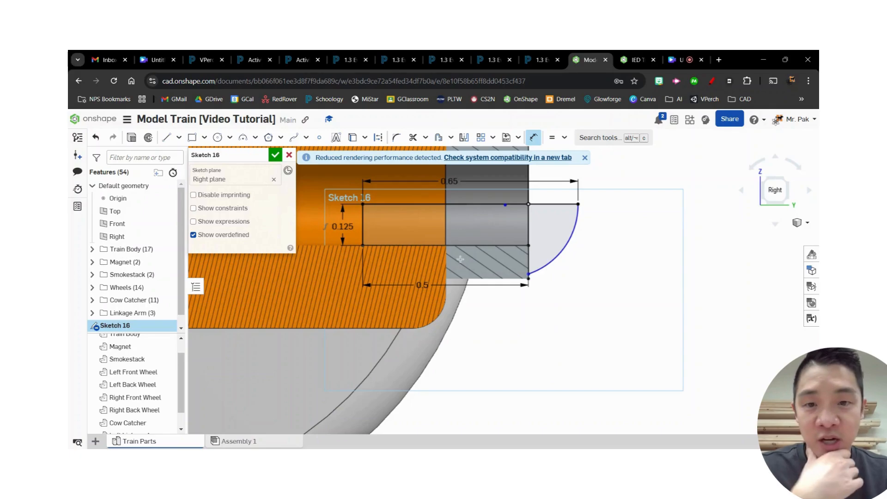
- Check the head diameter on the Schoology drawing and dimension the distance from the centre line to the arc's lower end as .4/2
click(545, 64)
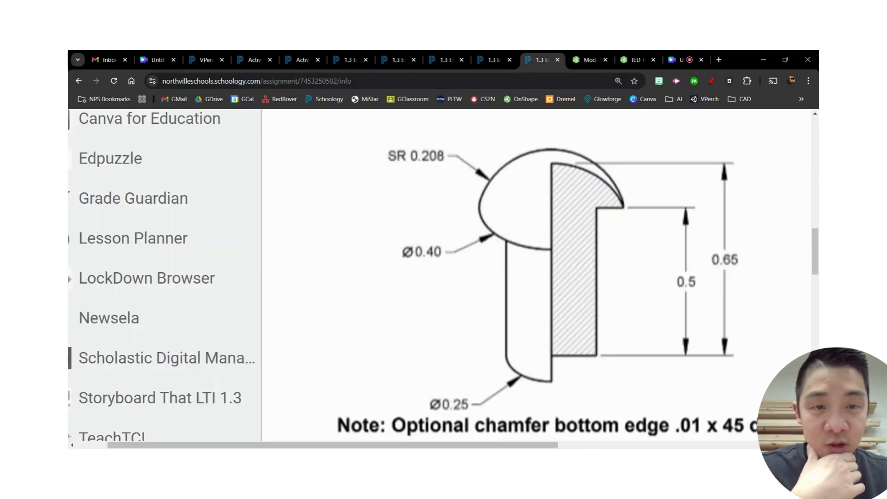
click(587, 61)
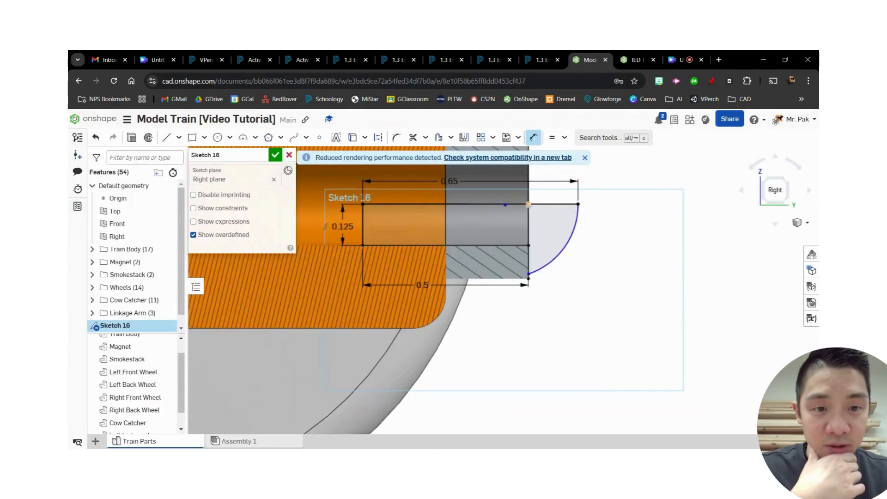
click(529, 204)
click(528, 274)
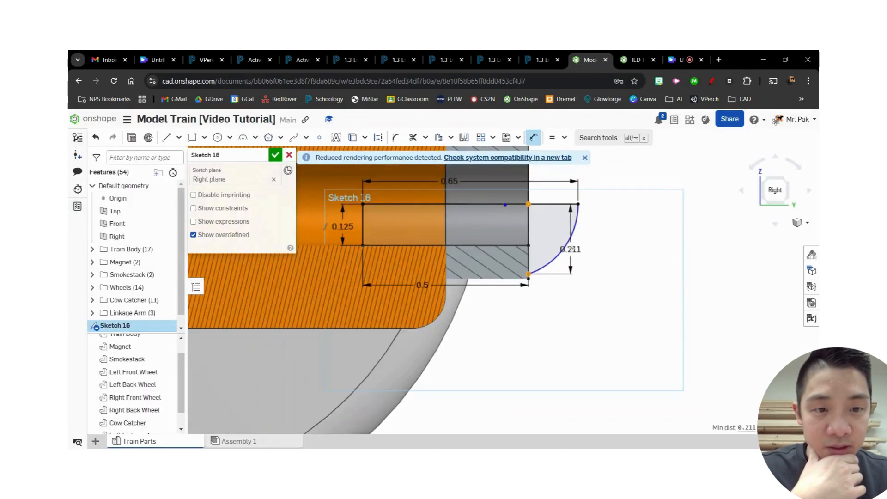
click(651, 241)
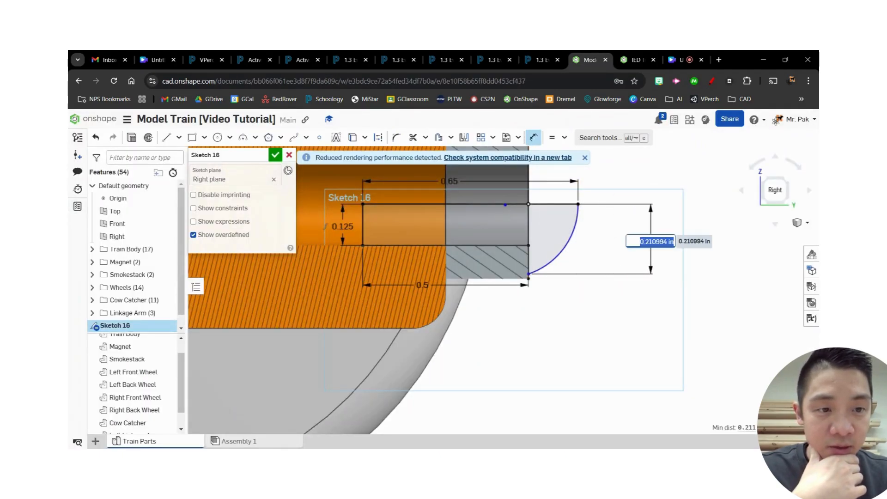
key(BackSpace)
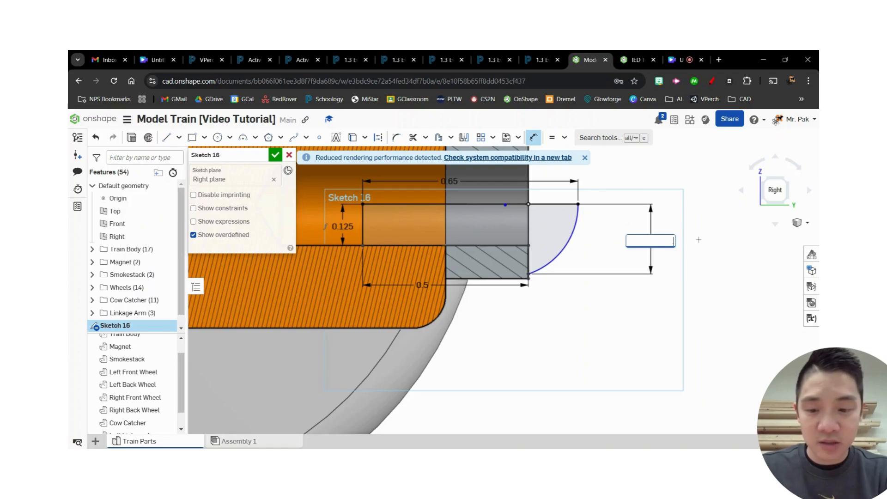
text(.4/2)
key(Return)
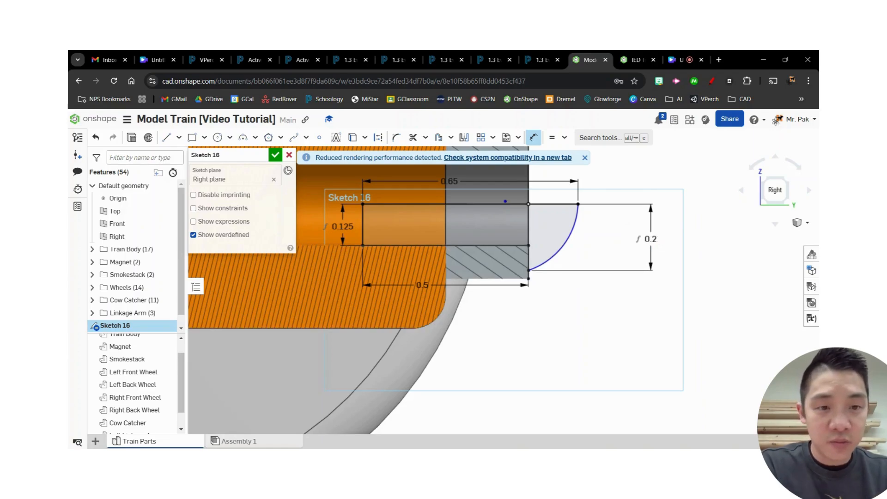
- Check the head's spherical radius on the Schoology drawing and dimension the arc's radius as 0.208 in in the Onshape sketch
click(541, 59)
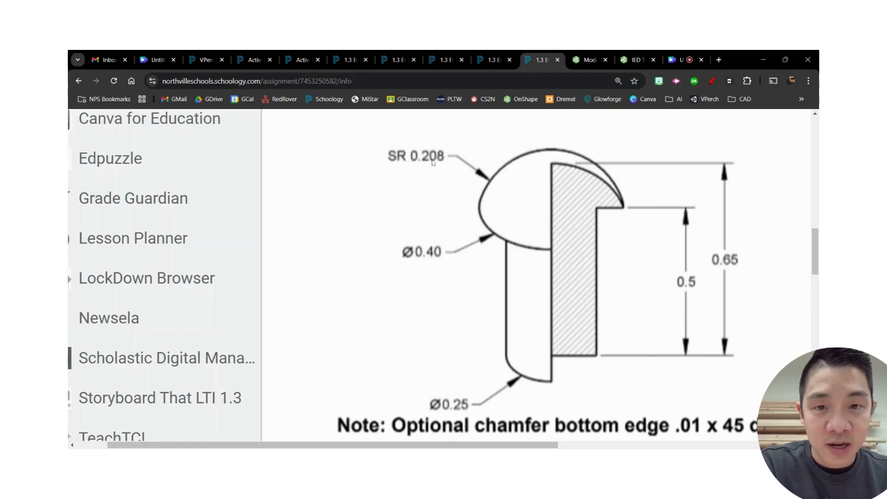
click(584, 63)
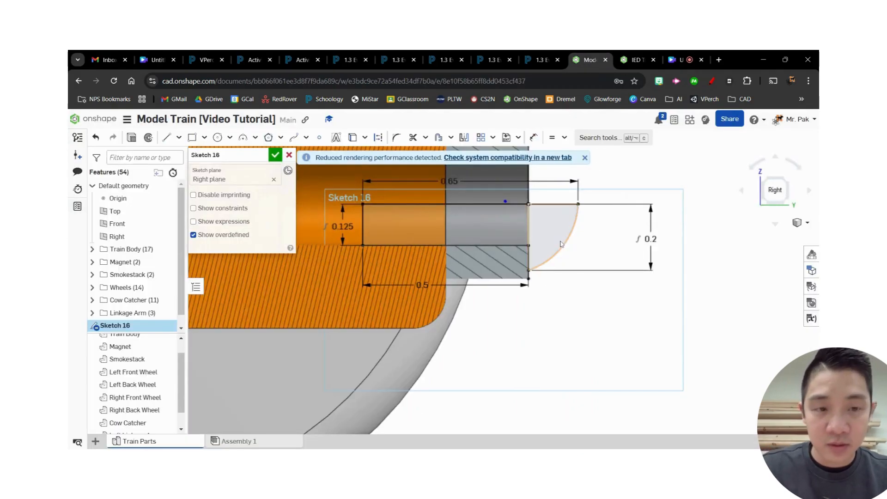
click(534, 137)
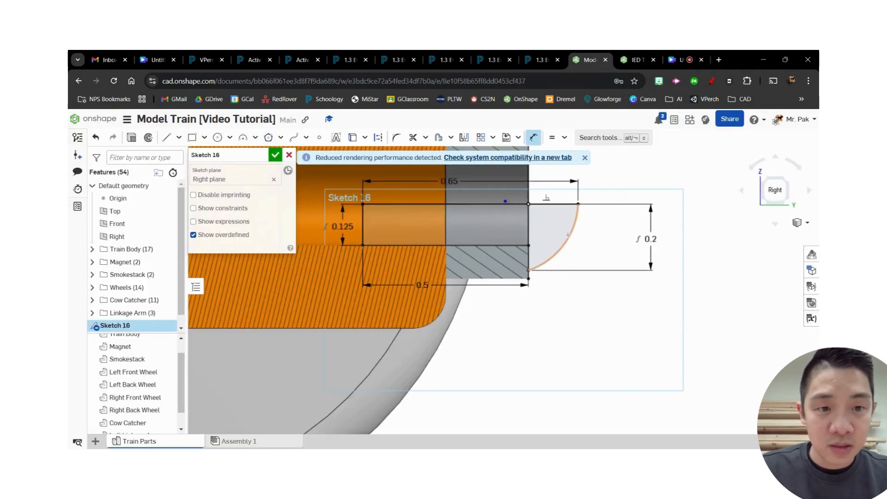
click(568, 235)
click(600, 300)
text(.20)
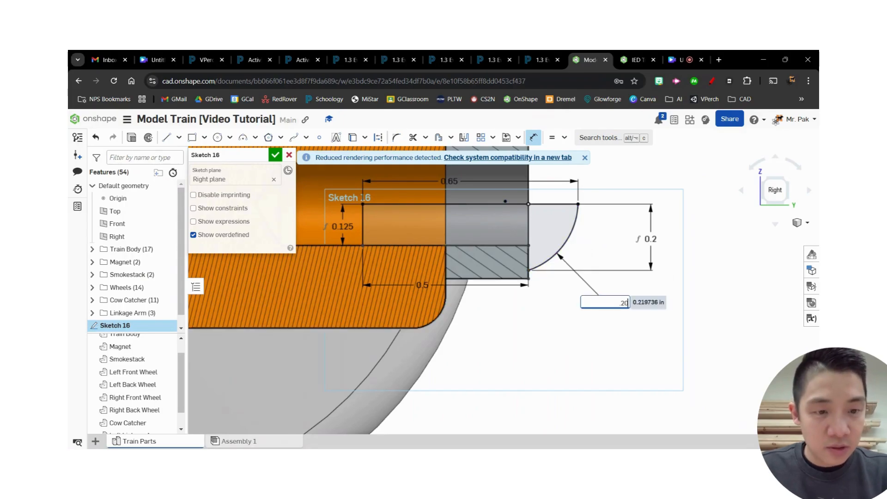
text(8)
key(Return)
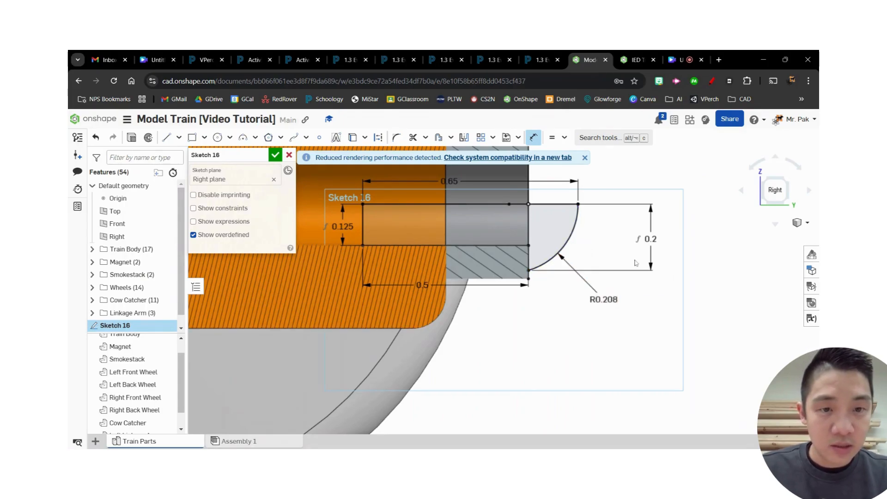
- Trim the face line segment between the shank and the rounded head so the profile is one region, and finish the sketch
scroll(542, 228, up, 4)
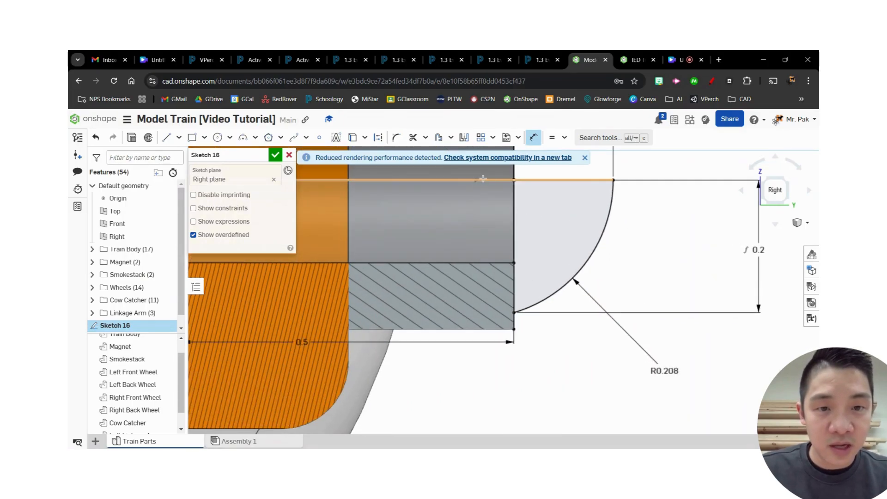
scroll(619, 286, down, 4)
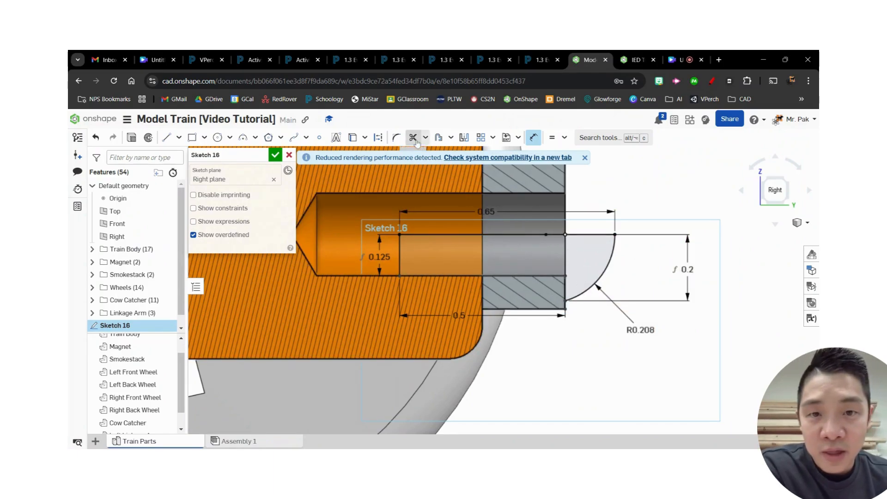
click(413, 138)
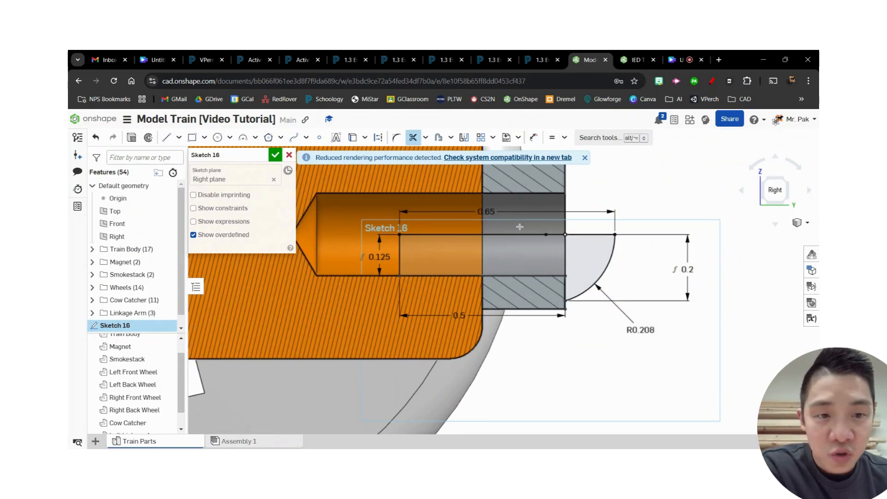
click(563, 252)
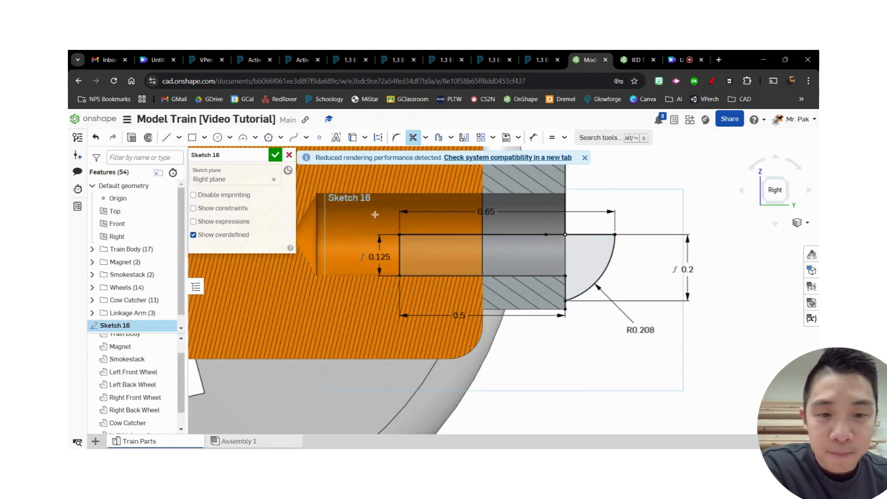
click(276, 156)
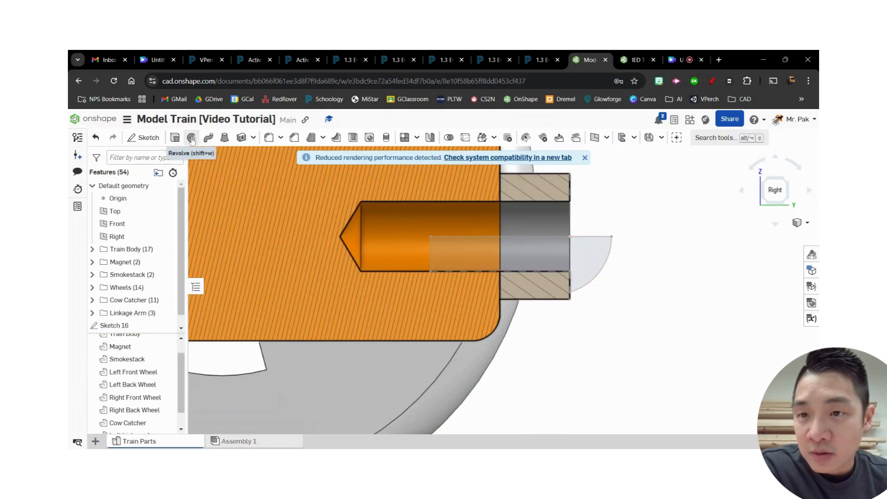
- Revolve the peg's half profile a full turn around its centre line as a new solid part
click(191, 139)
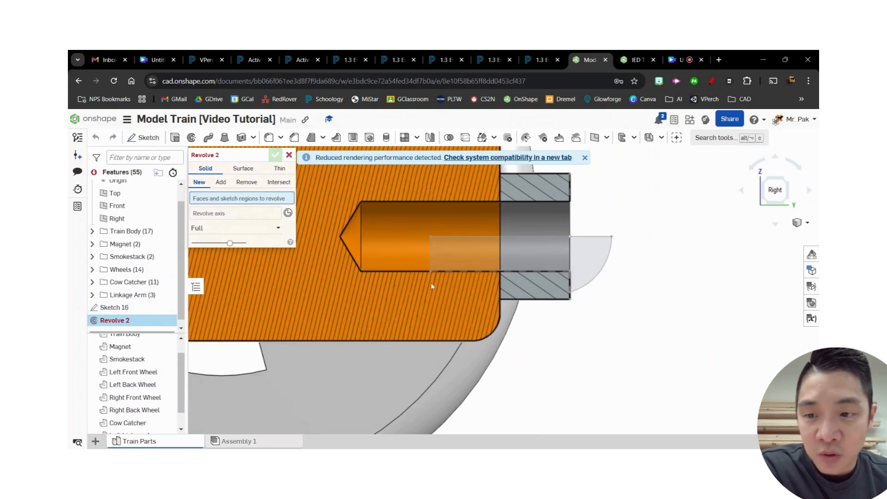
click(545, 264)
click(210, 224)
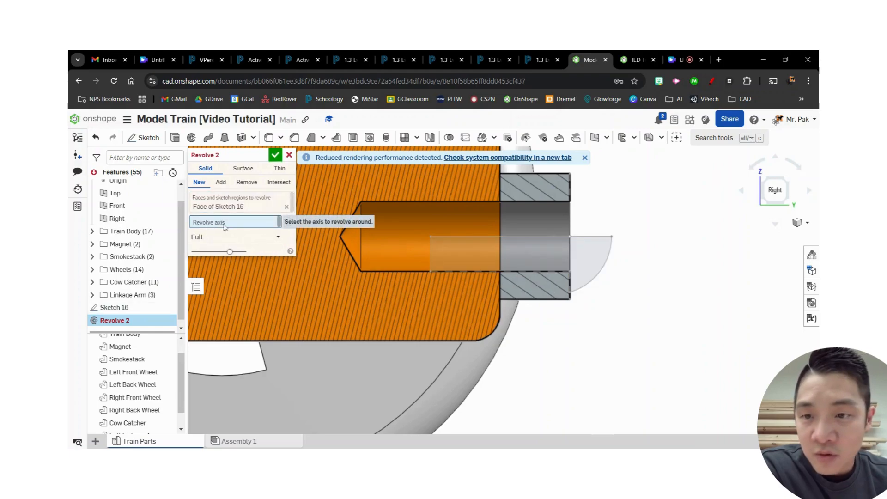
click(538, 237)
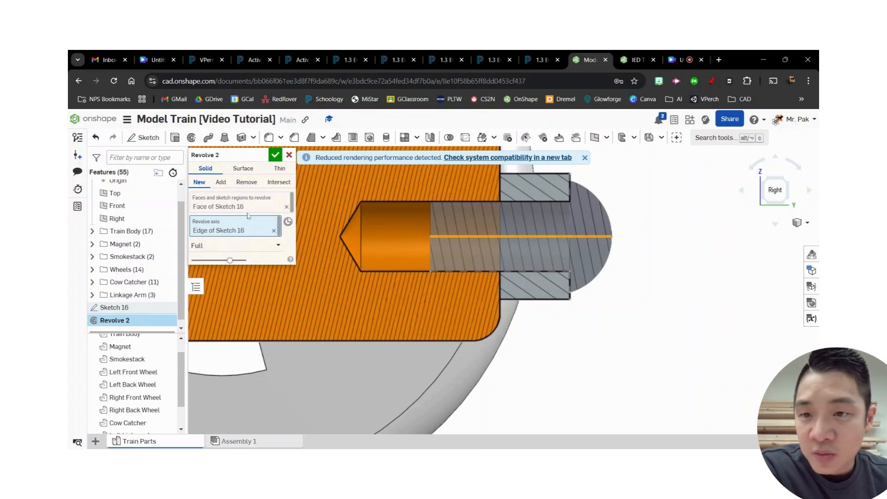
click(275, 155)
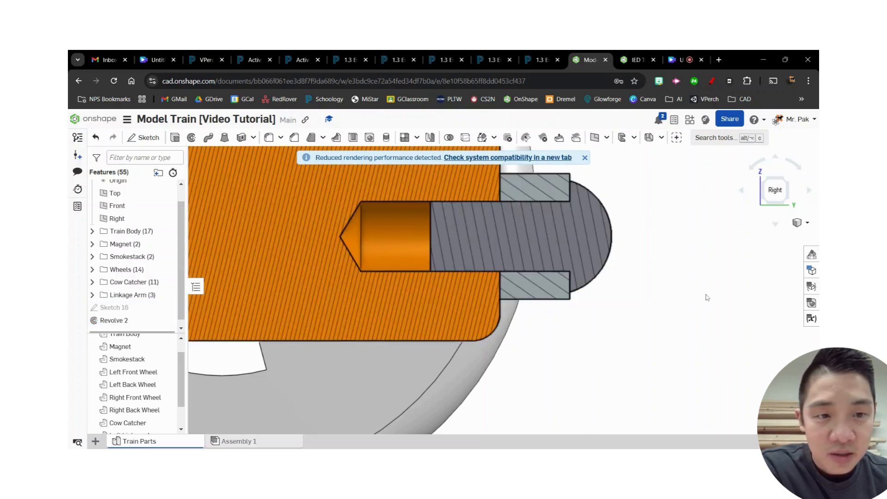
- Turn off the section view and orbit to an angled view of the peg's rounded head at the train's rear
scroll(715, 290, down, 3)
click(804, 222)
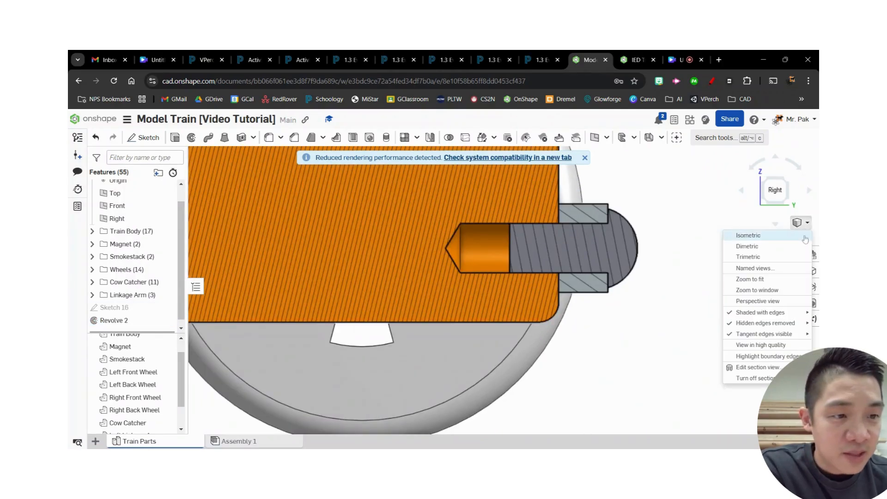
click(781, 379)
scroll(694, 303, down, 4)
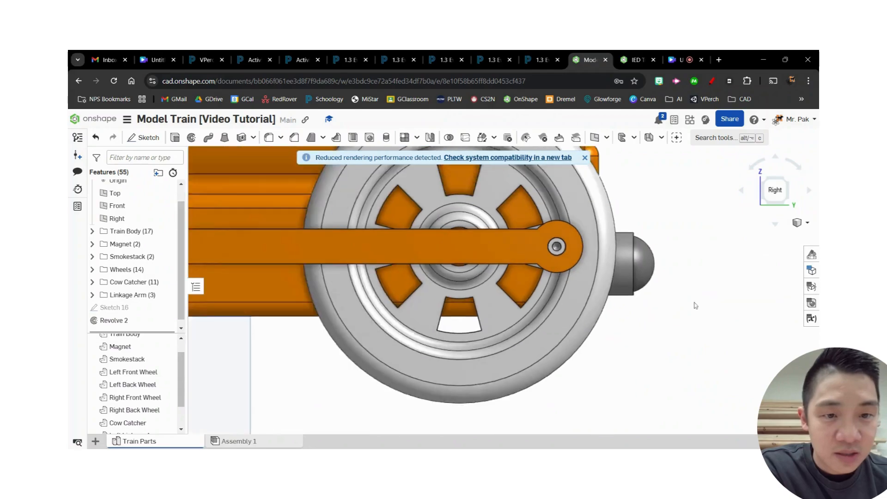
right_drag(735, 310, 697, 303)
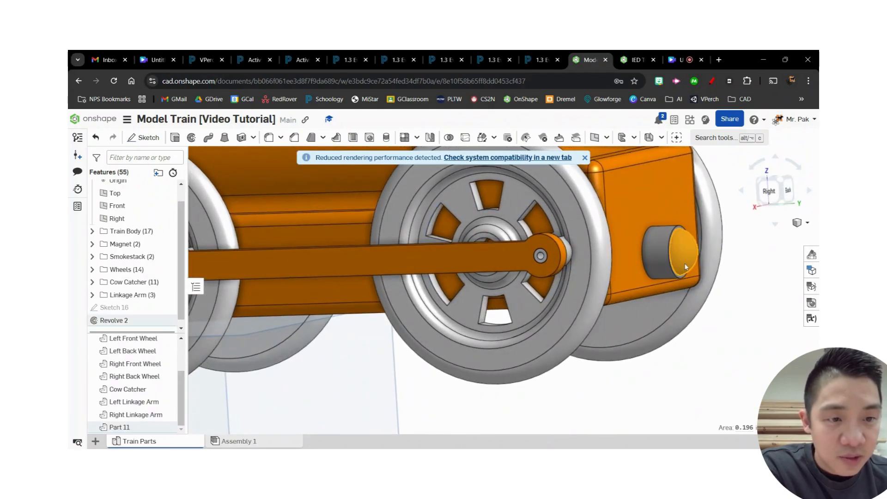
click(684, 262)
click(671, 387)
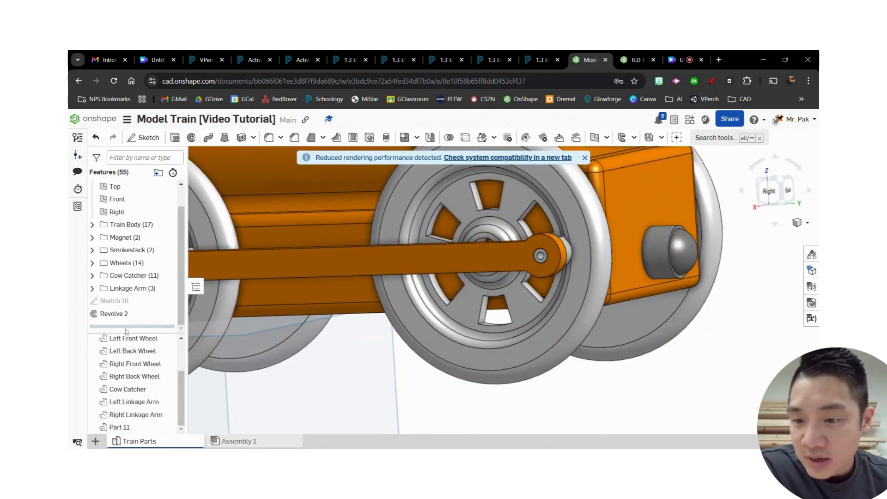
- Change the appearance of the peg, Part 11, to the orange palette colour F88701
right_click(139, 429)
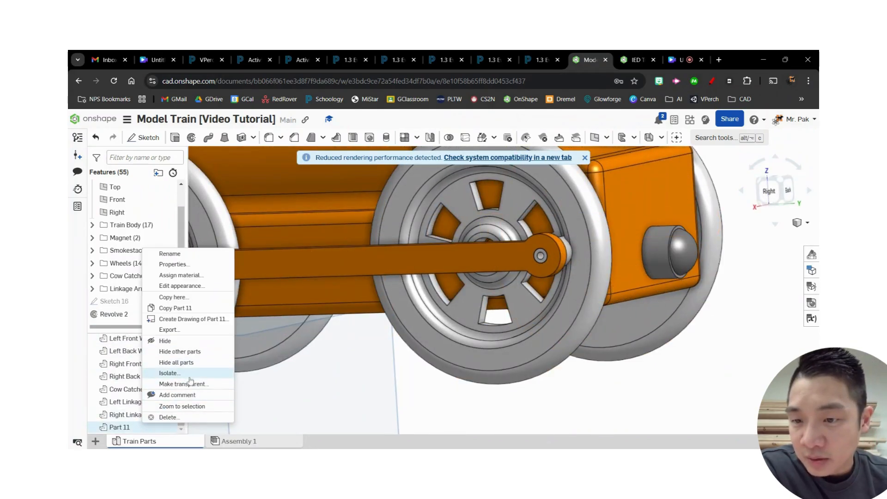
click(202, 287)
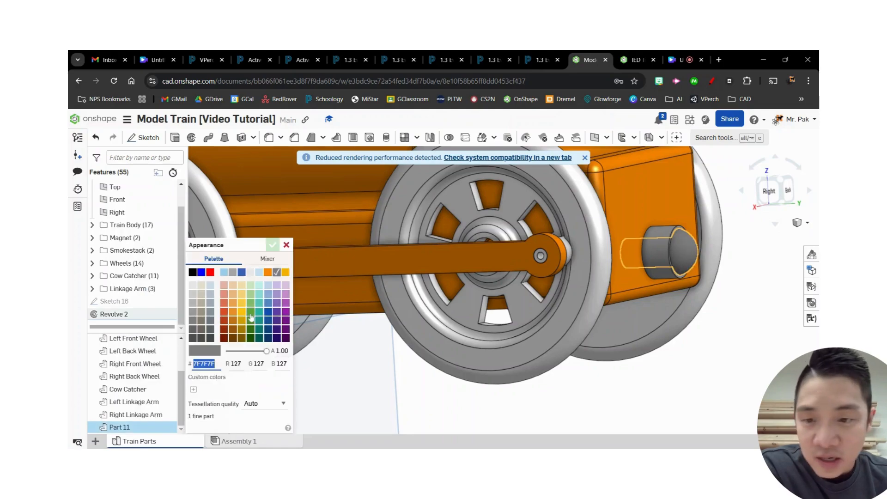
click(268, 273)
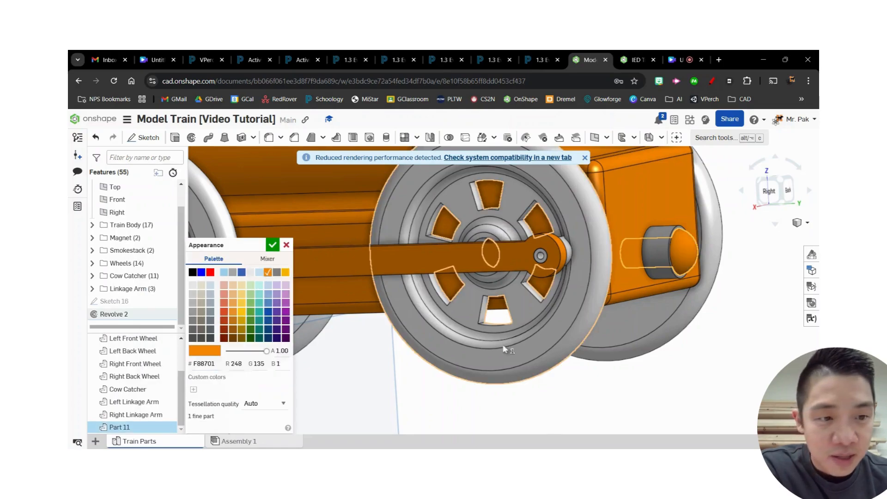
click(273, 245)
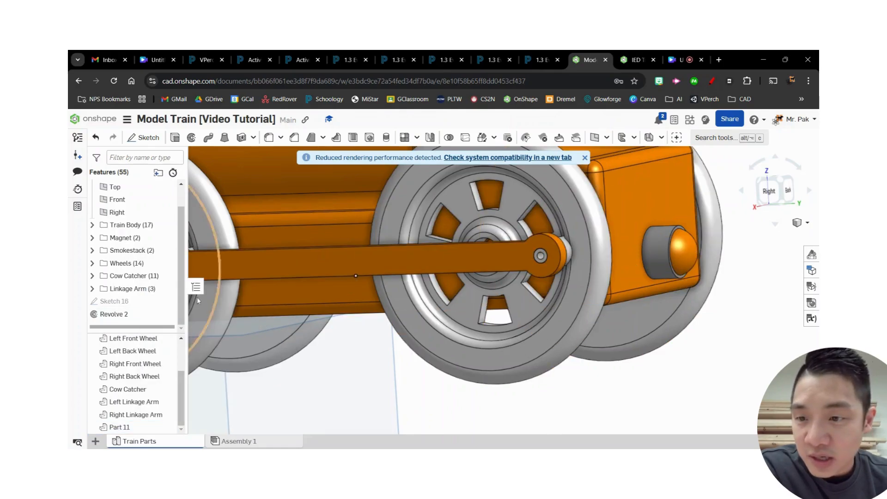
- Group Sketch 16 and Revolve 2 into a new feature folder named Hitch Peg
click(145, 316)
right_click(144, 306)
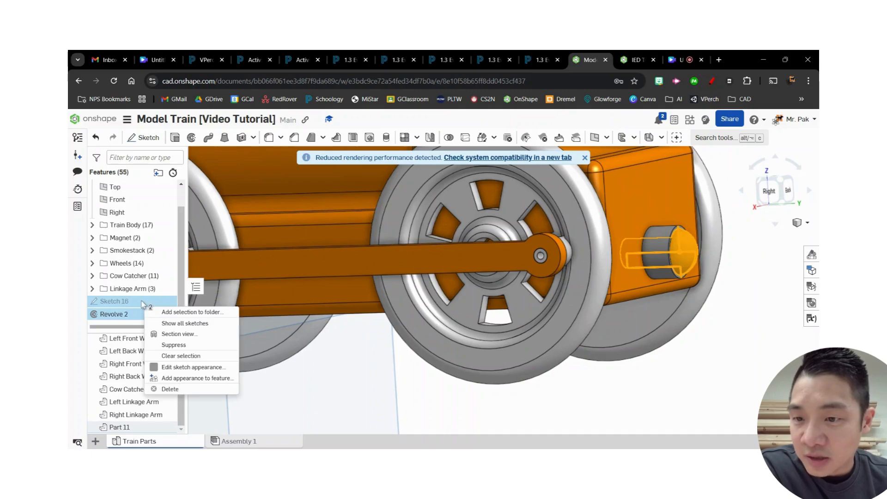
click(173, 317)
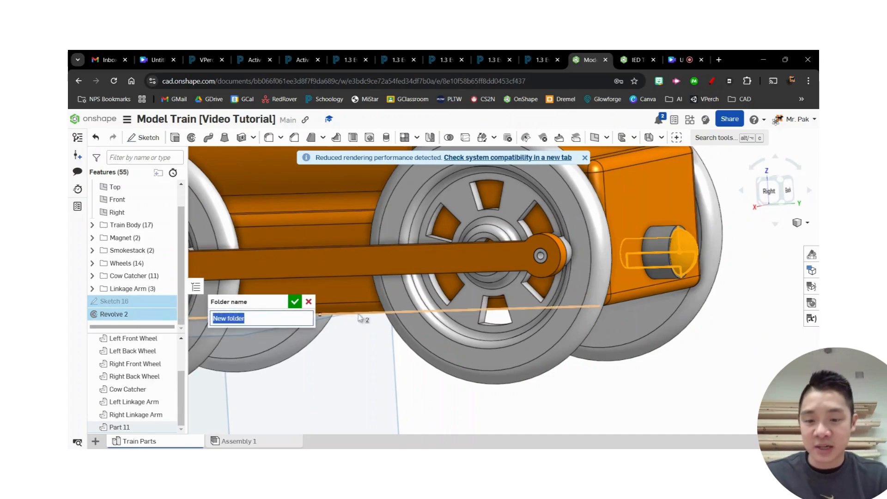
text(Hitch Peg)
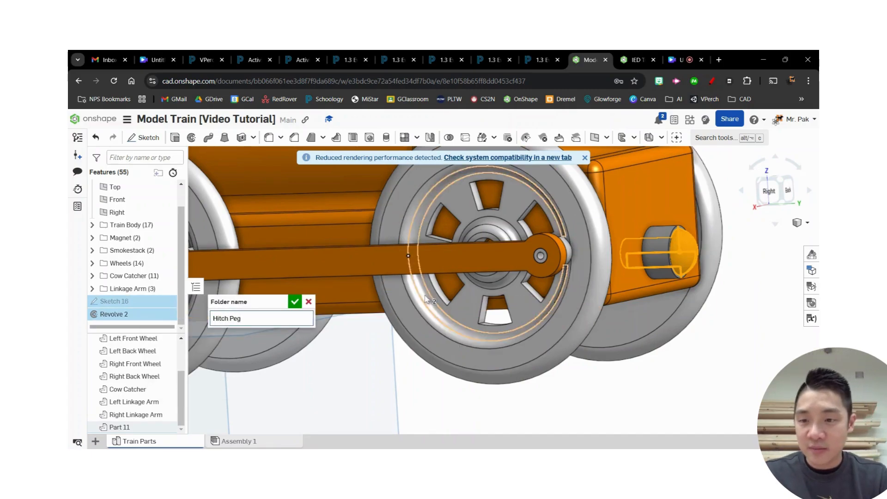
click(293, 303)
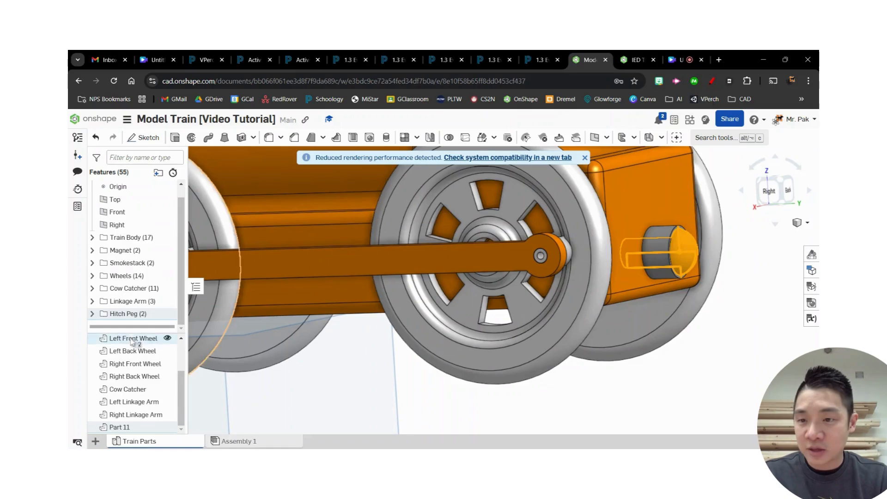
- Rename the peg part, Part 11, as Hitch Peg
right_click(135, 427)
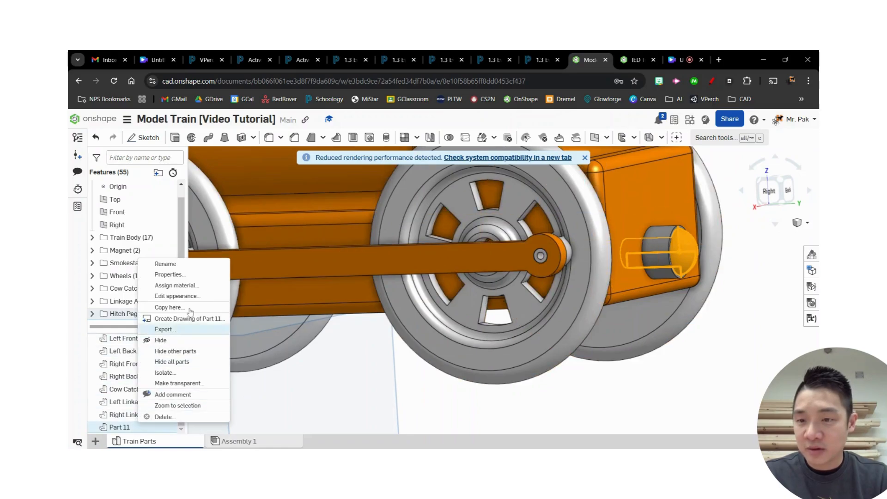
click(192, 264)
text(Hitho)
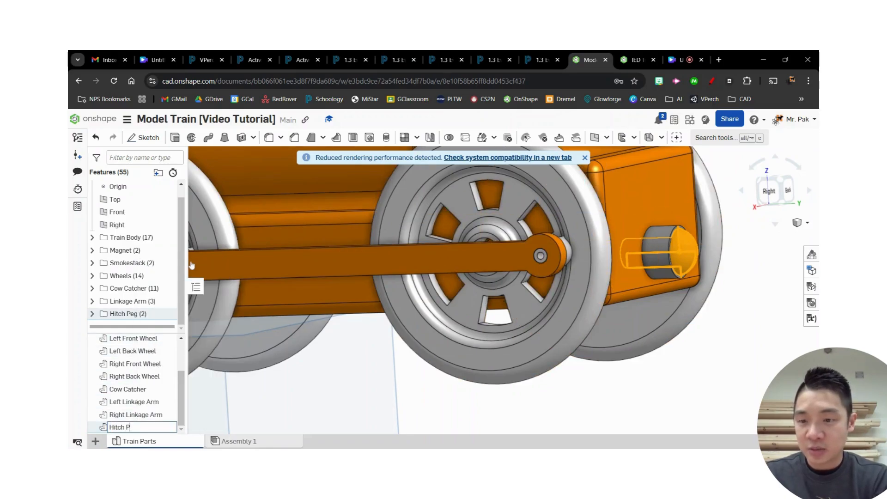
text( Peg)
key(Return)
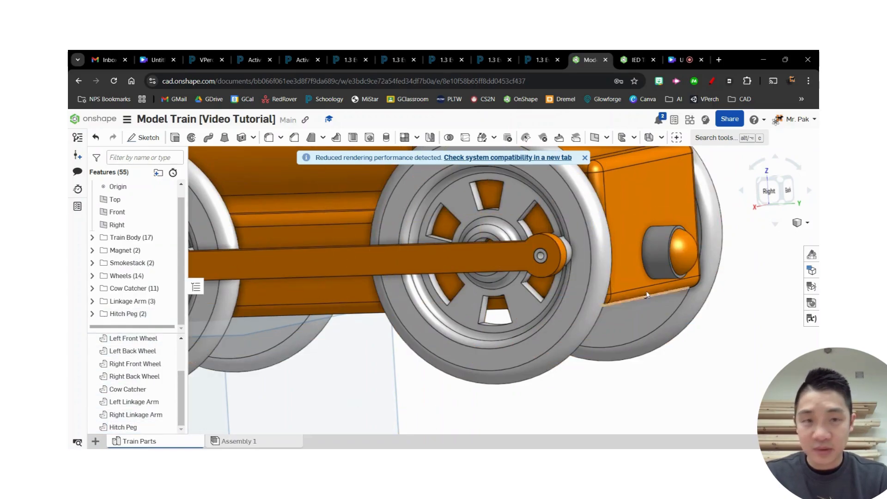